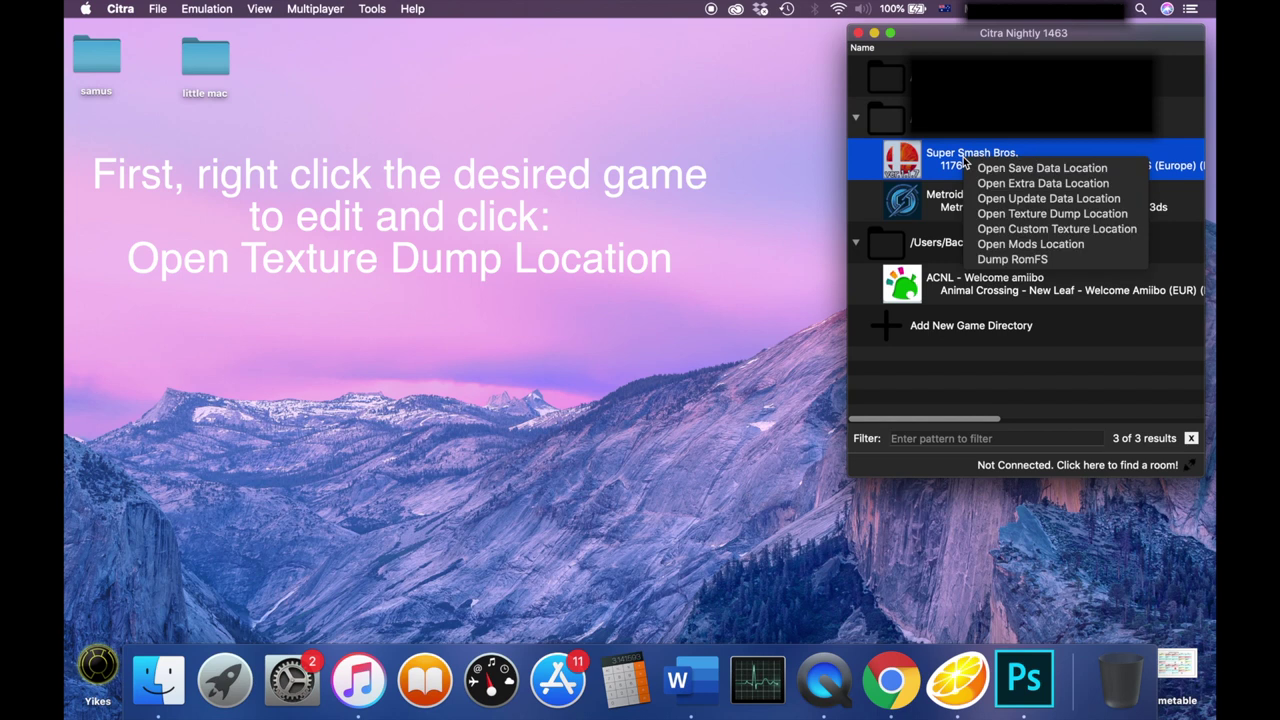
- Open the texture dump folder for Super Smash Bros. and place its window beside the game list
left_click(1010, 214)
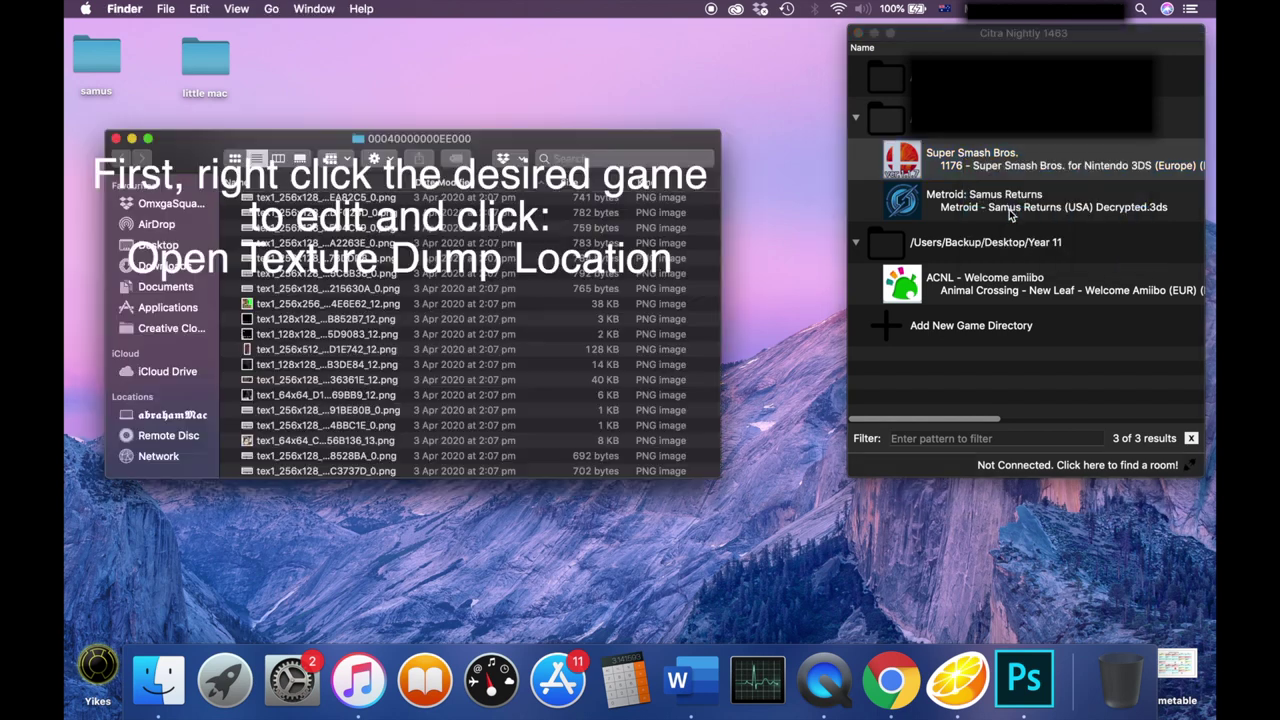
left_click_drag(503, 160, 621, 56)
scroll(582, 203, "down", 2)
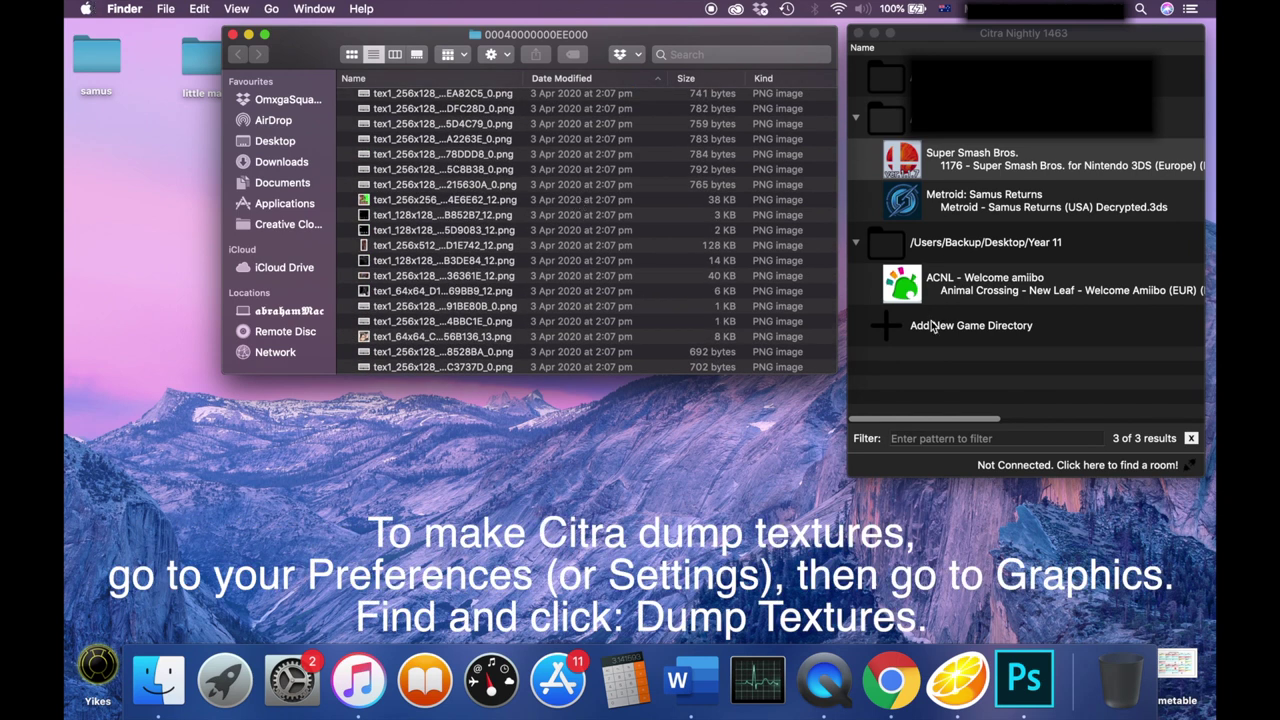
- Switch back to Citra and make sure Dump Textures is enabled in the graphics preferences, then accept the configuration
left_click(924, 399)
left_click(134, 8)
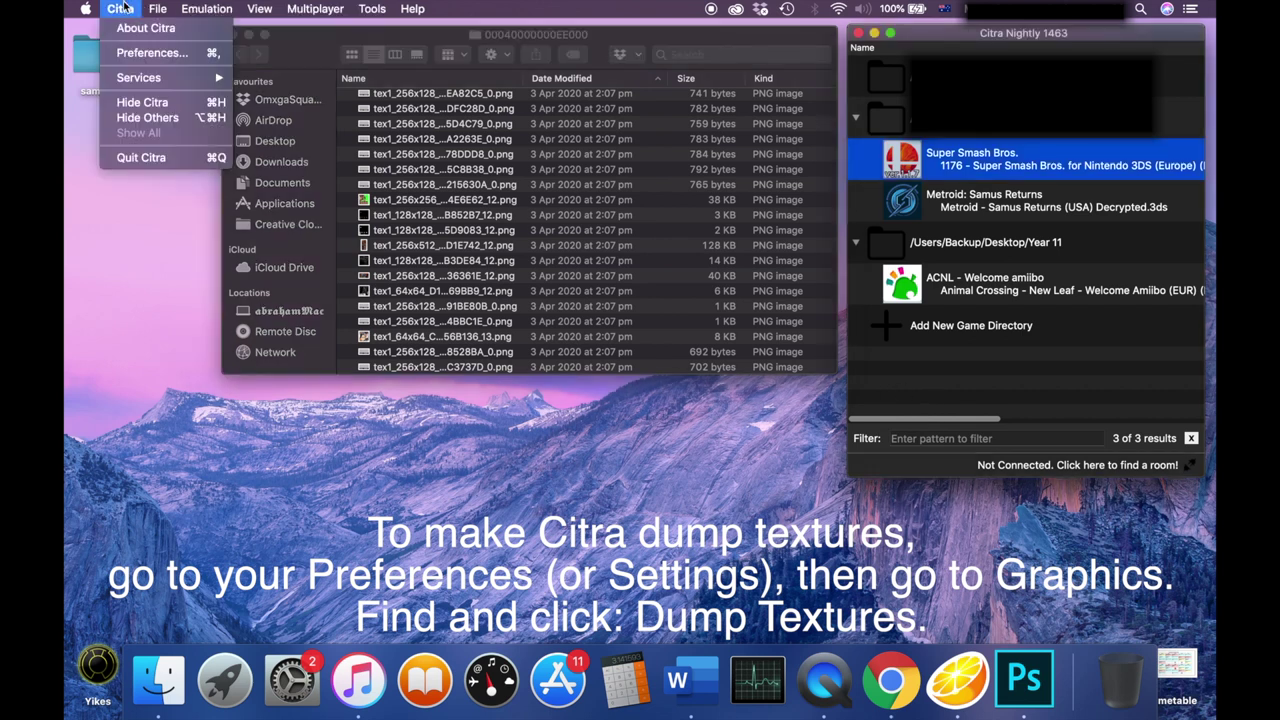
left_click(125, 58)
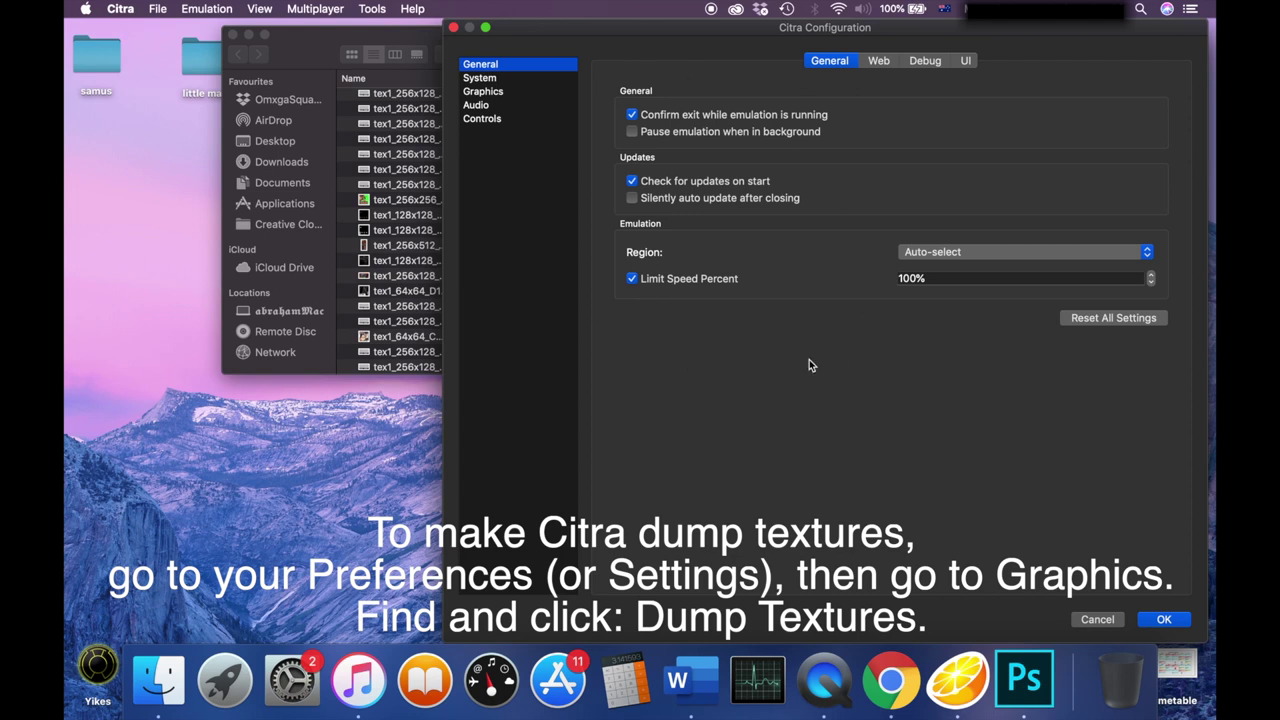
left_click(484, 92)
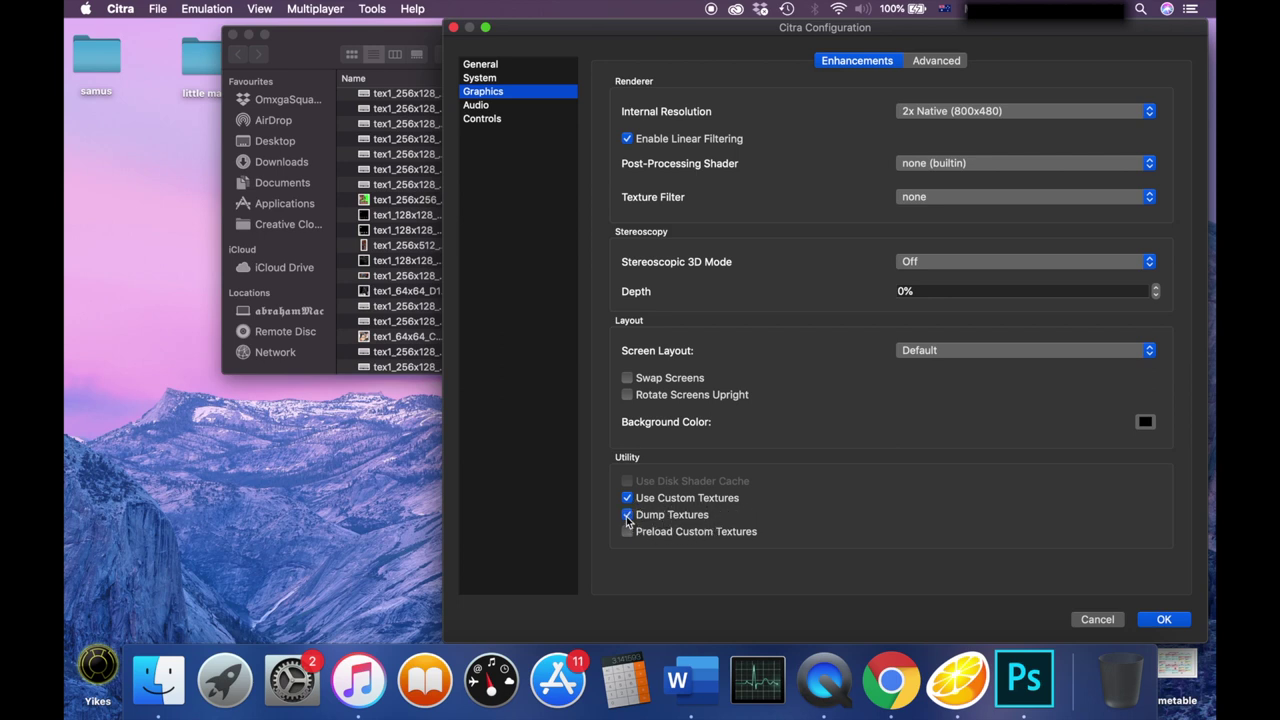
left_click(1163, 620)
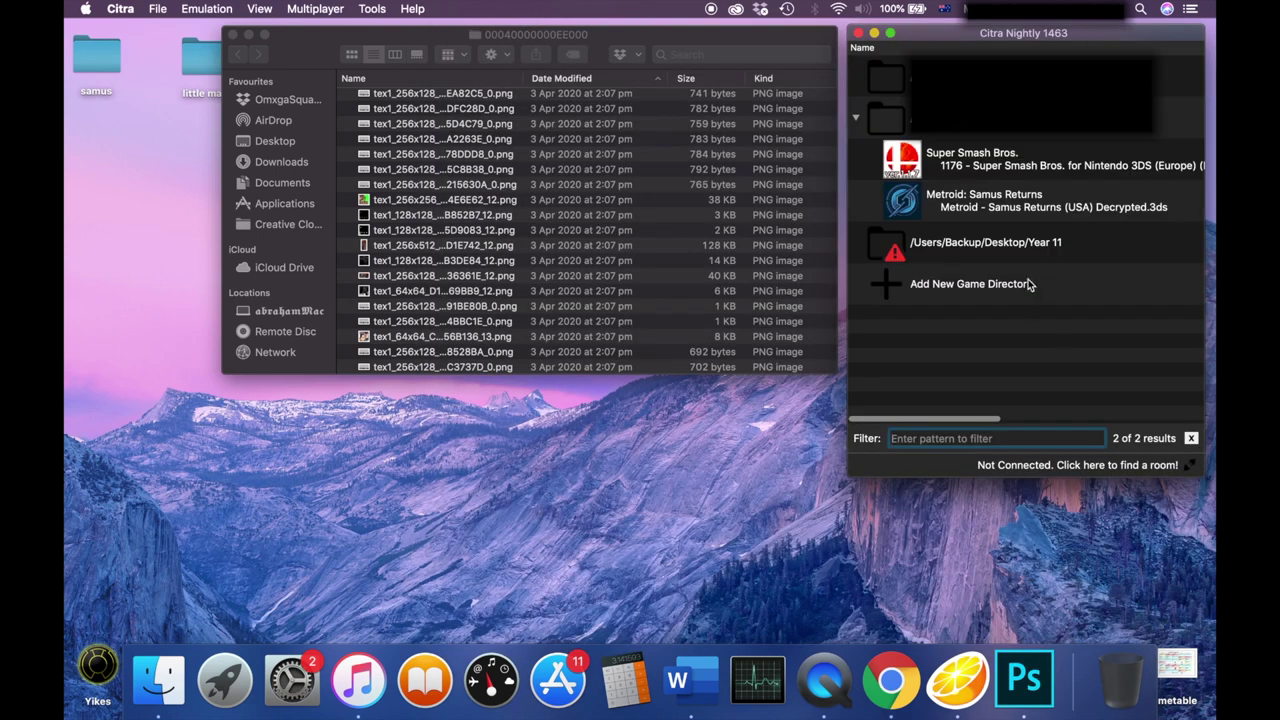
- Launch Super Smash Bros. and choose Little Mac as the P1 fighter
double_click(995, 168)
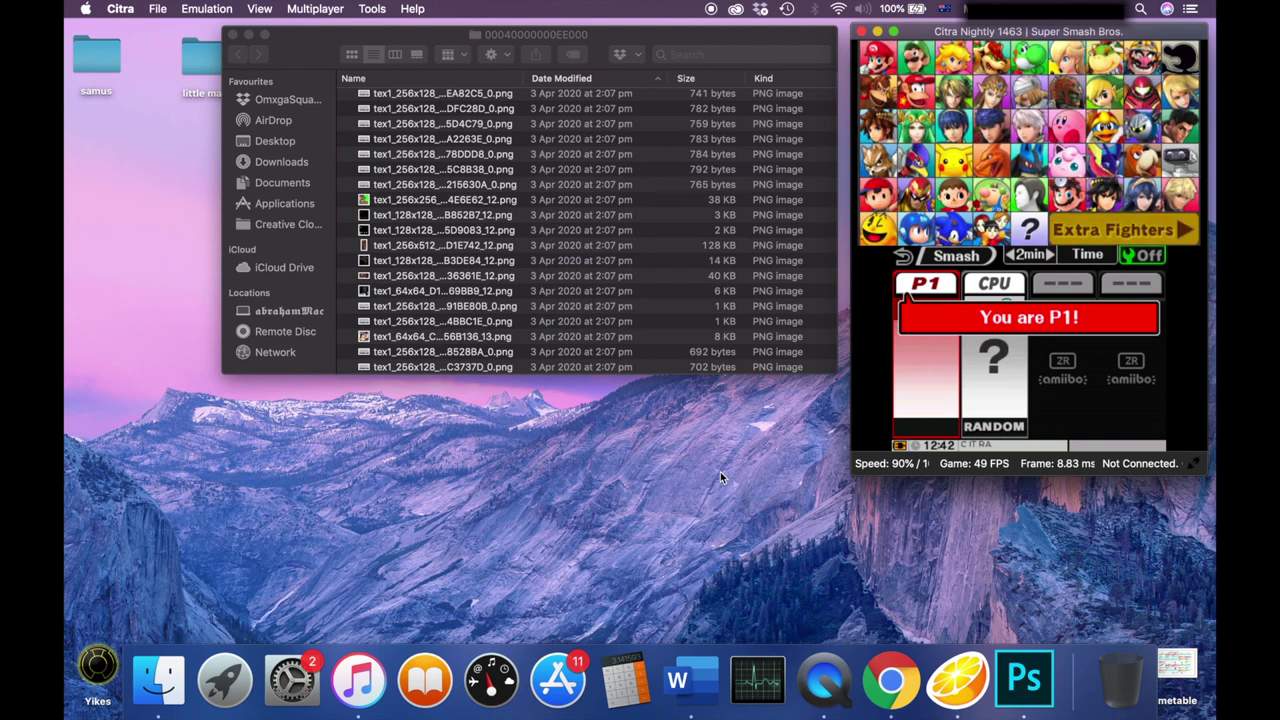
key("a")
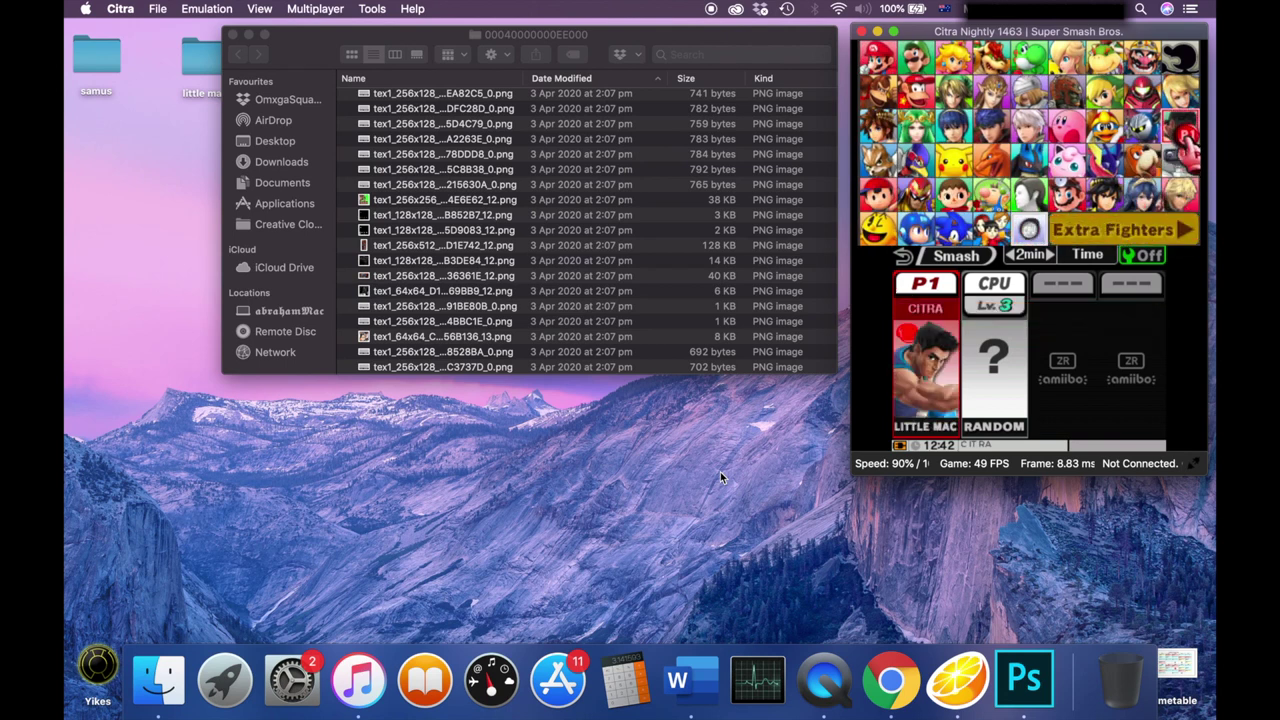
key("Down")
key("Left")
key("Down")
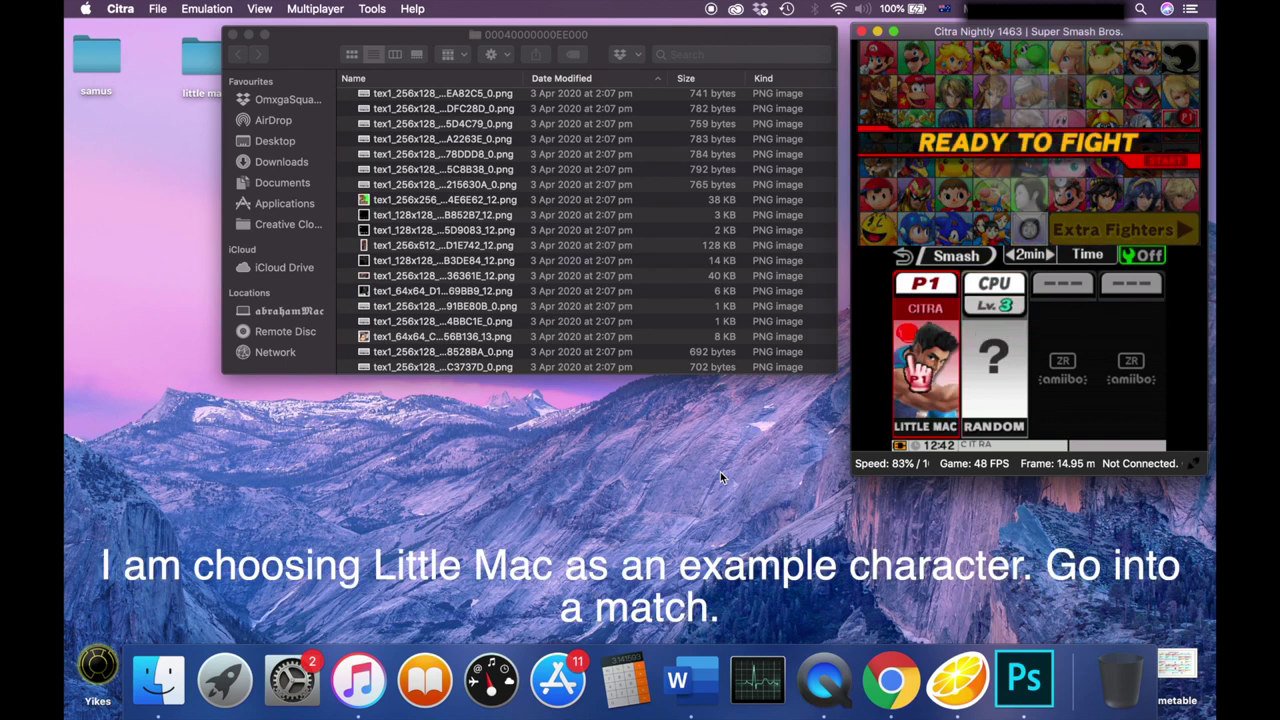
- Start the Smash match with Little Mac against the random CPU and pause it to dump the character textures
key("a")
key("Right")
key("Left")
key("a")
key("a")
key("a")
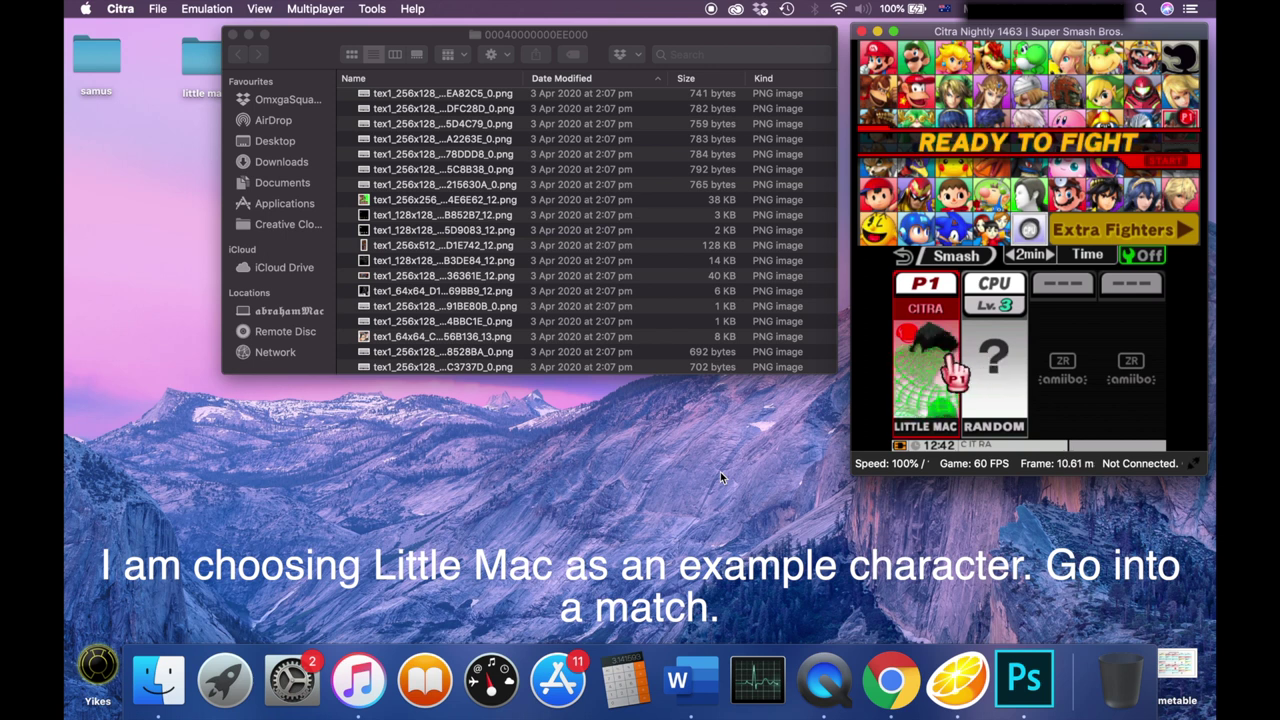
key("a")
key("a")
key("a")
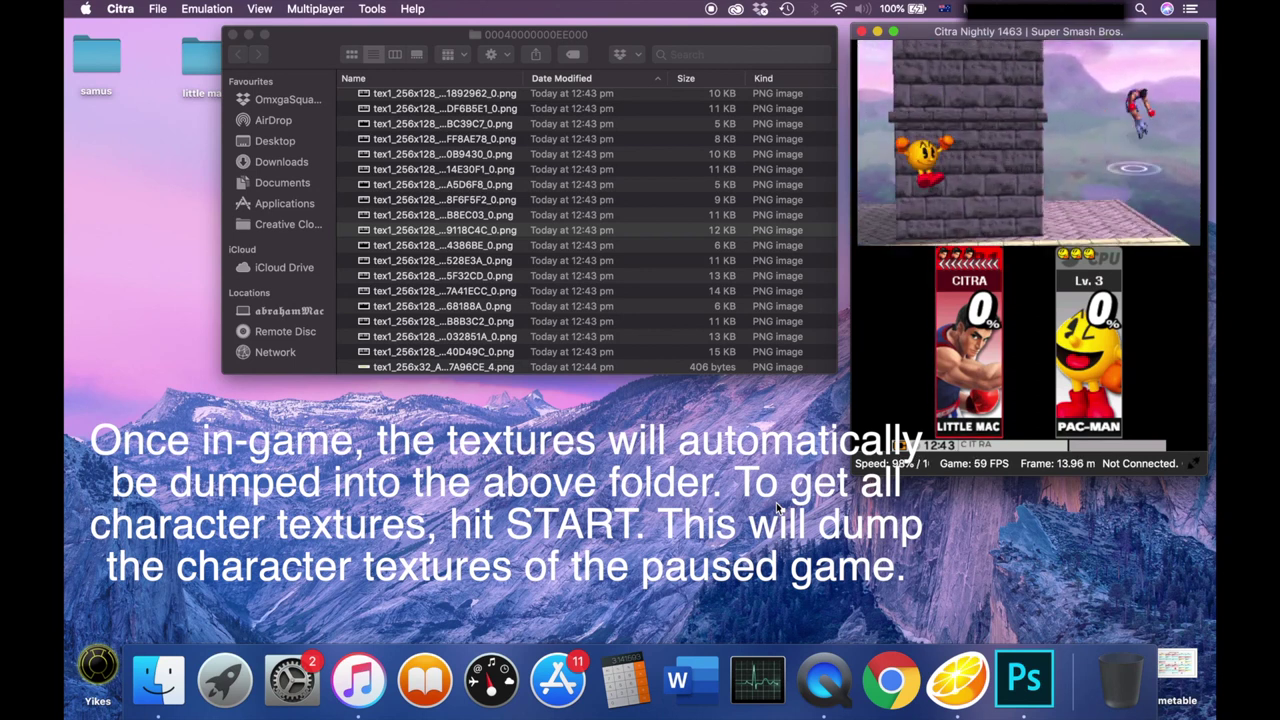
key("m")
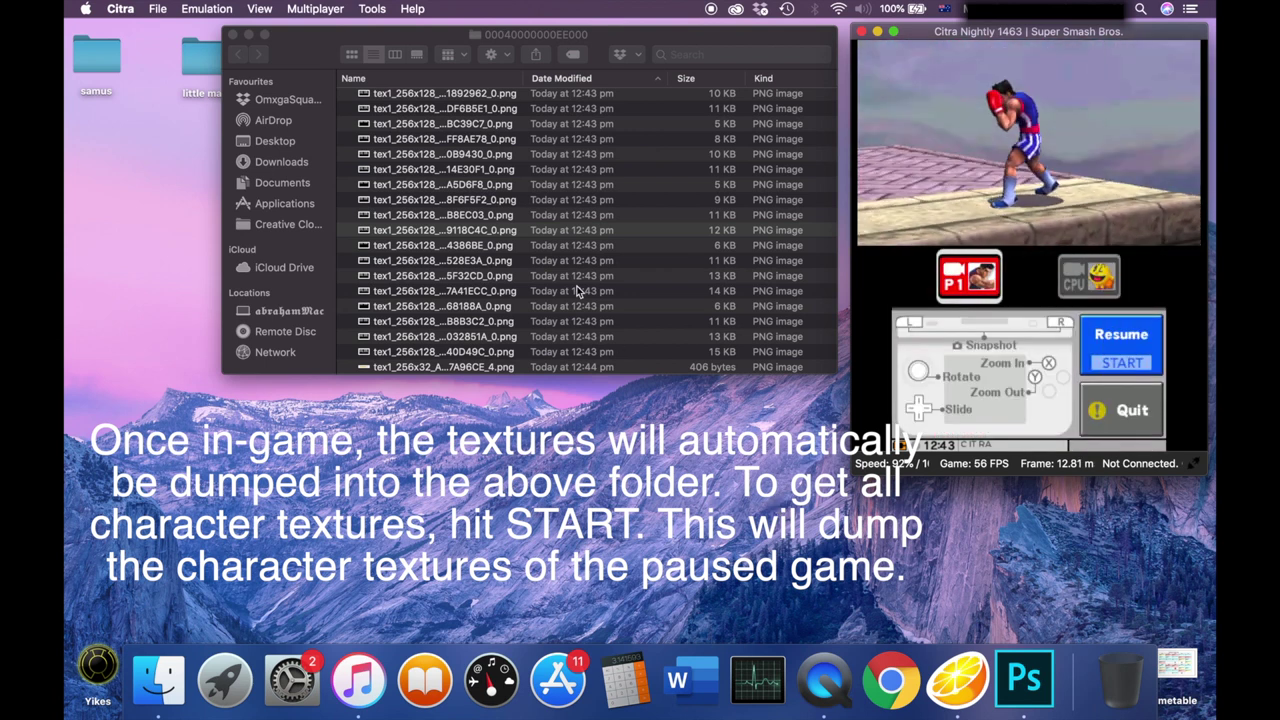
- Preview Little Mac's 256x256 texture in the dump folder and copy tex1_256x256_6B957499120AA4D7_12.png to the desktop
scroll(578, 292, "down", 5)
left_click(405, 257)
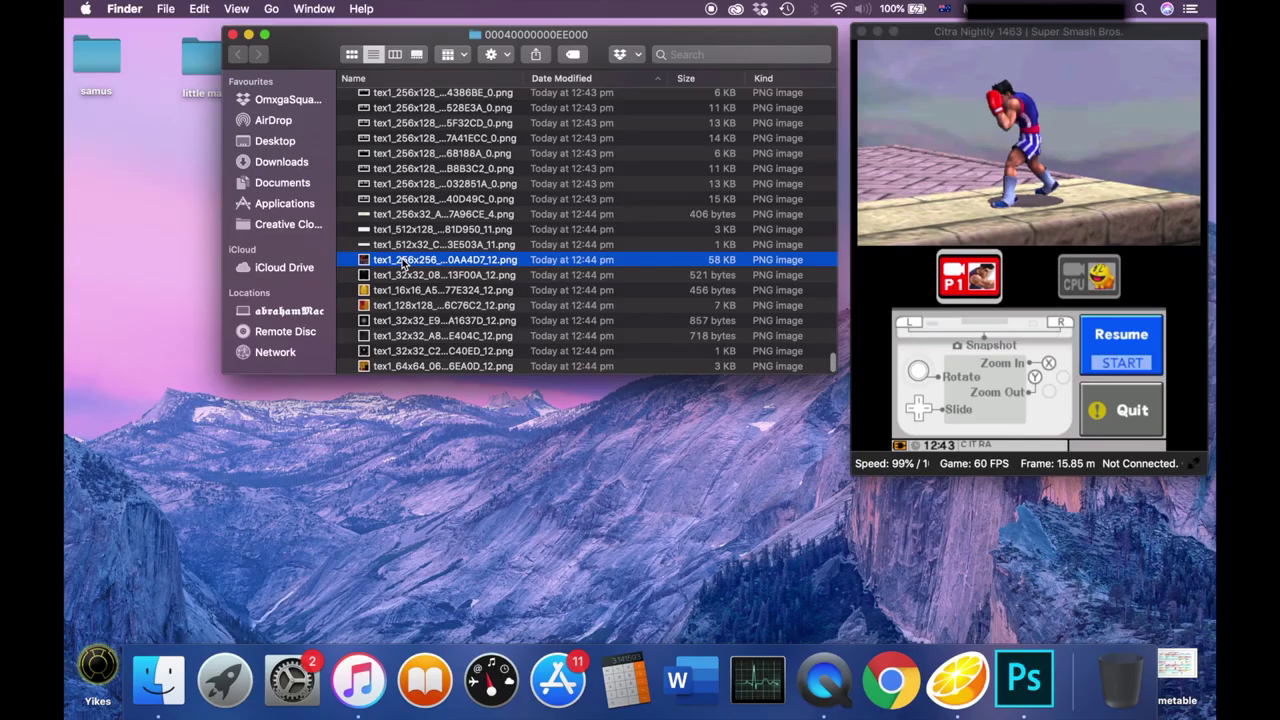
key("space")
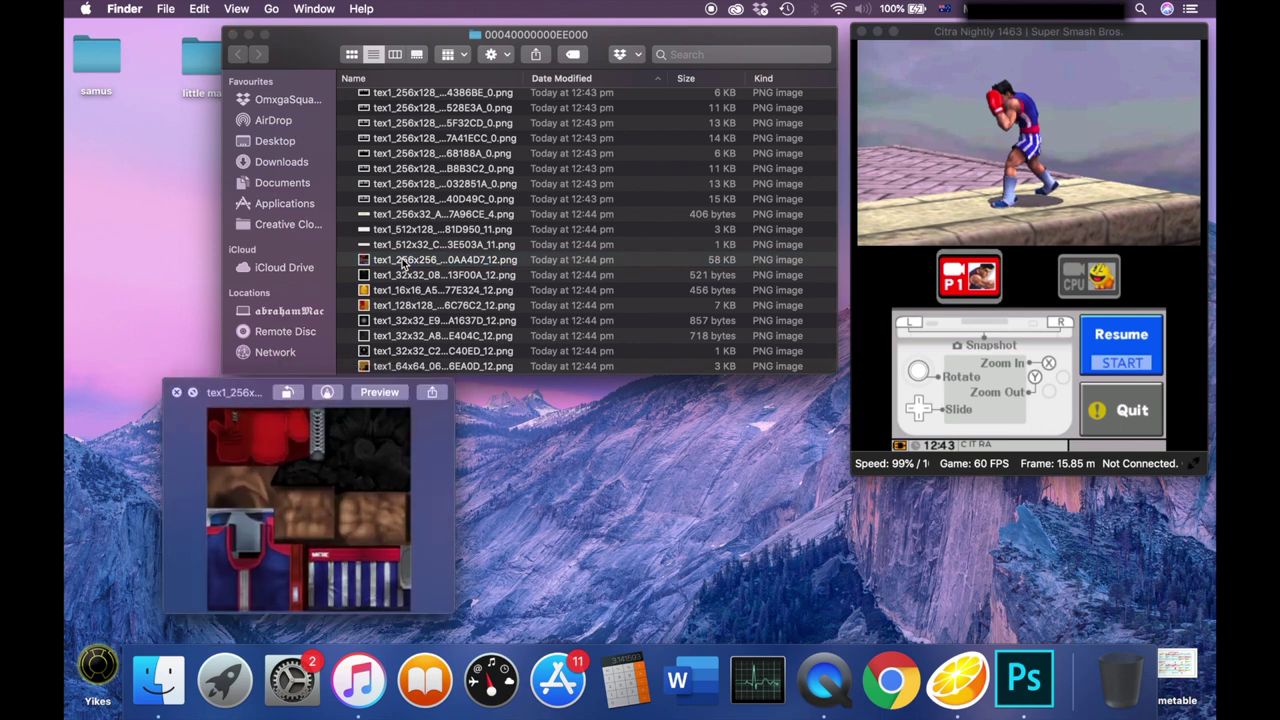
left_click(440, 264)
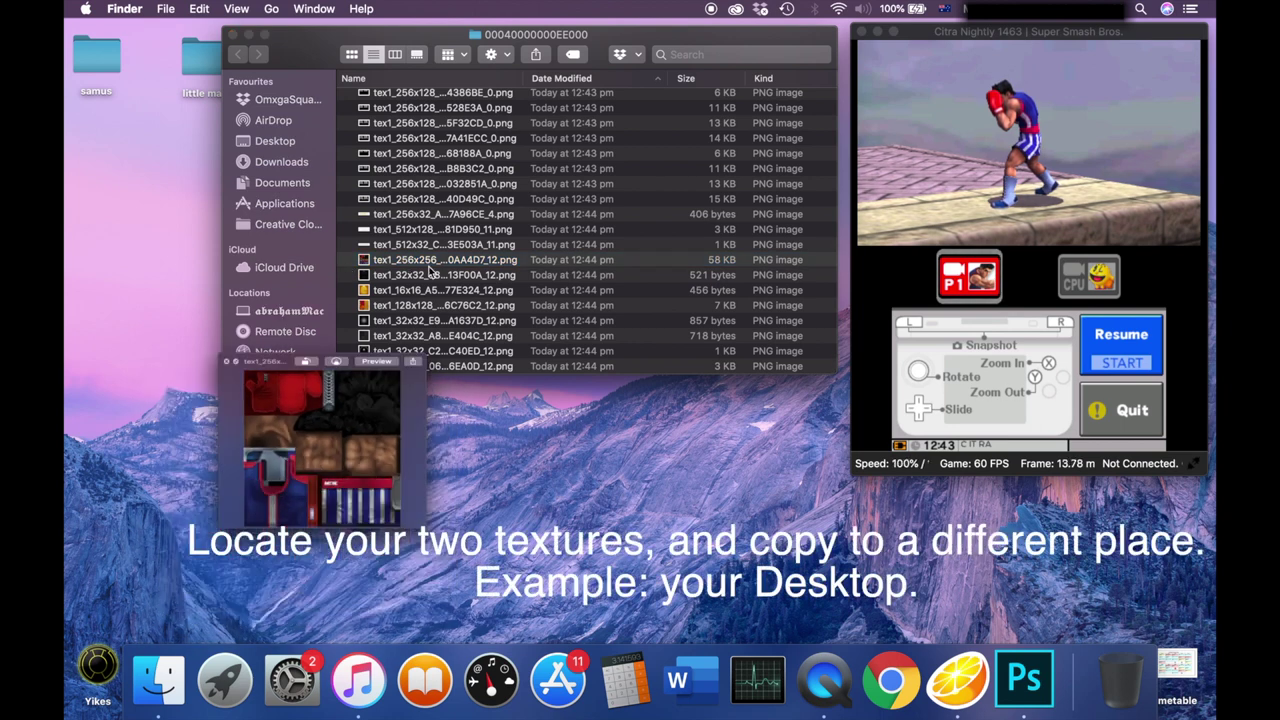
right_click(449, 264)
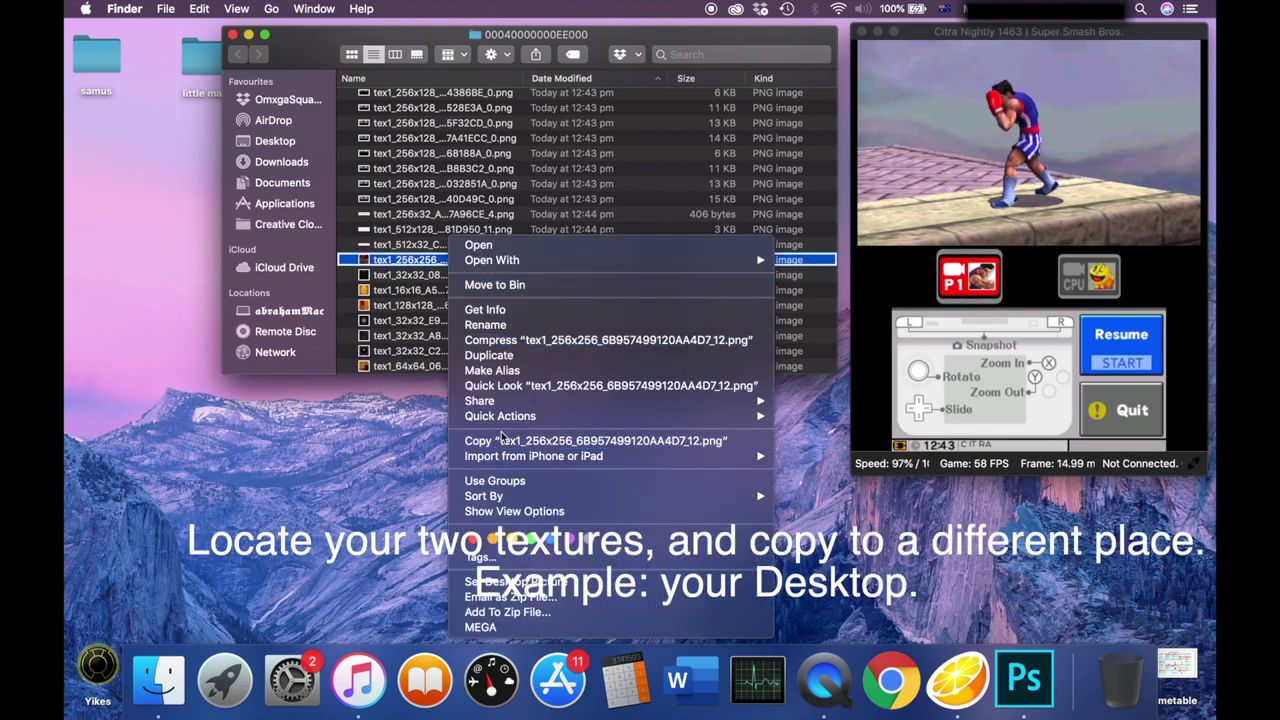
left_click(503, 443)
right_click(214, 452)
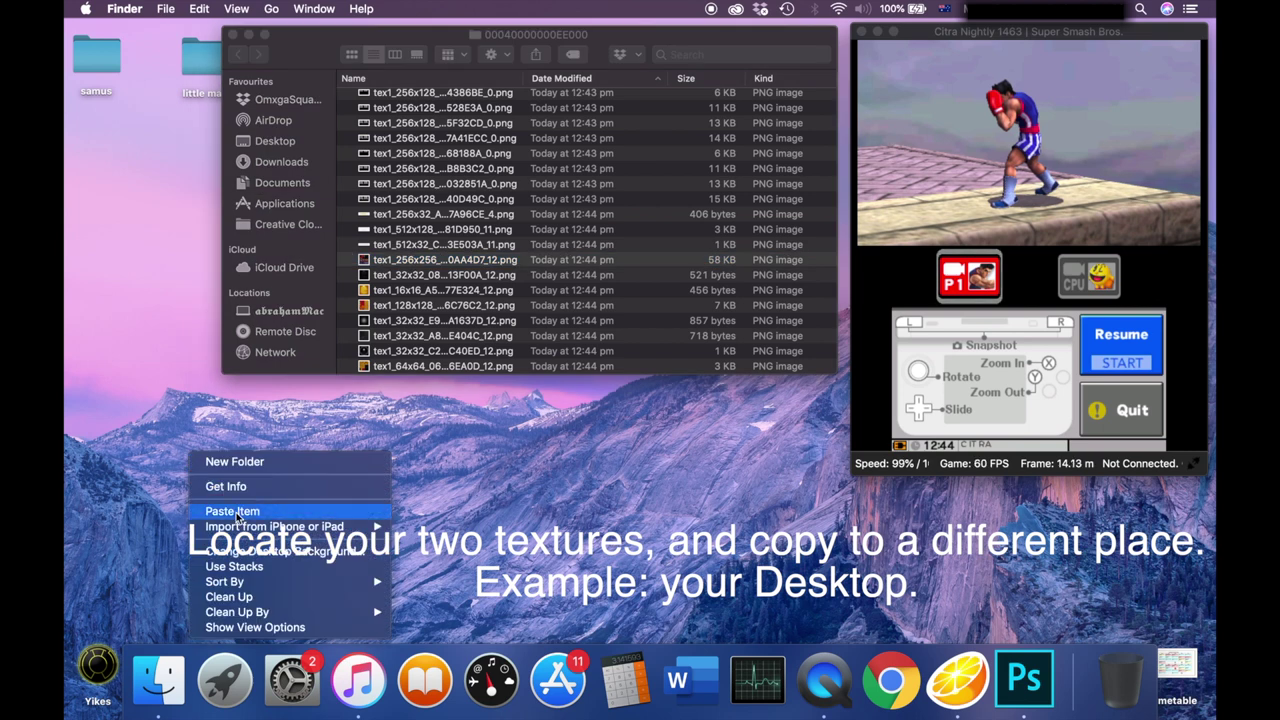
left_click(236, 514)
- Find Little Mac's 512x512 texture in the dump folder and copy tex1_512x512_25FD9A922387C656_12.png to the desktop
scroll(408, 205, "down", 3)
left_click(400, 219)
left_click(398, 220)
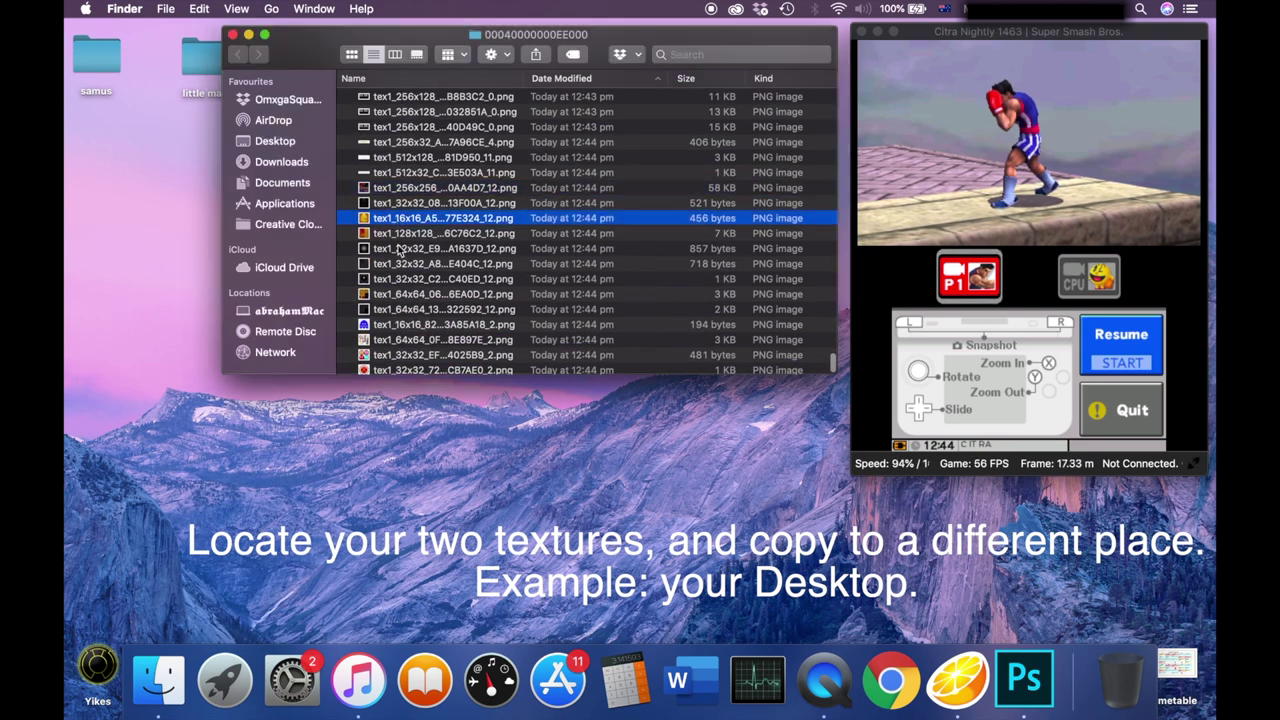
left_click(402, 341)
scroll(402, 320, "down", 5)
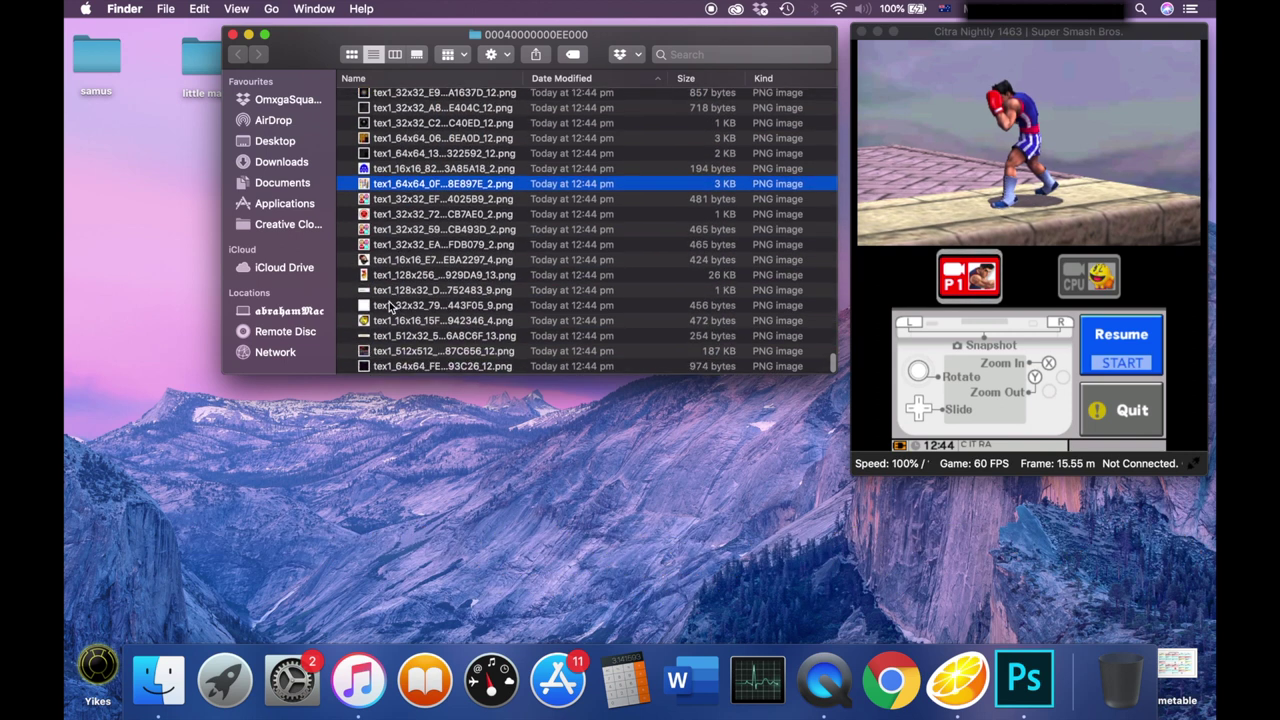
left_click(400, 268)
key("space")
key("space")
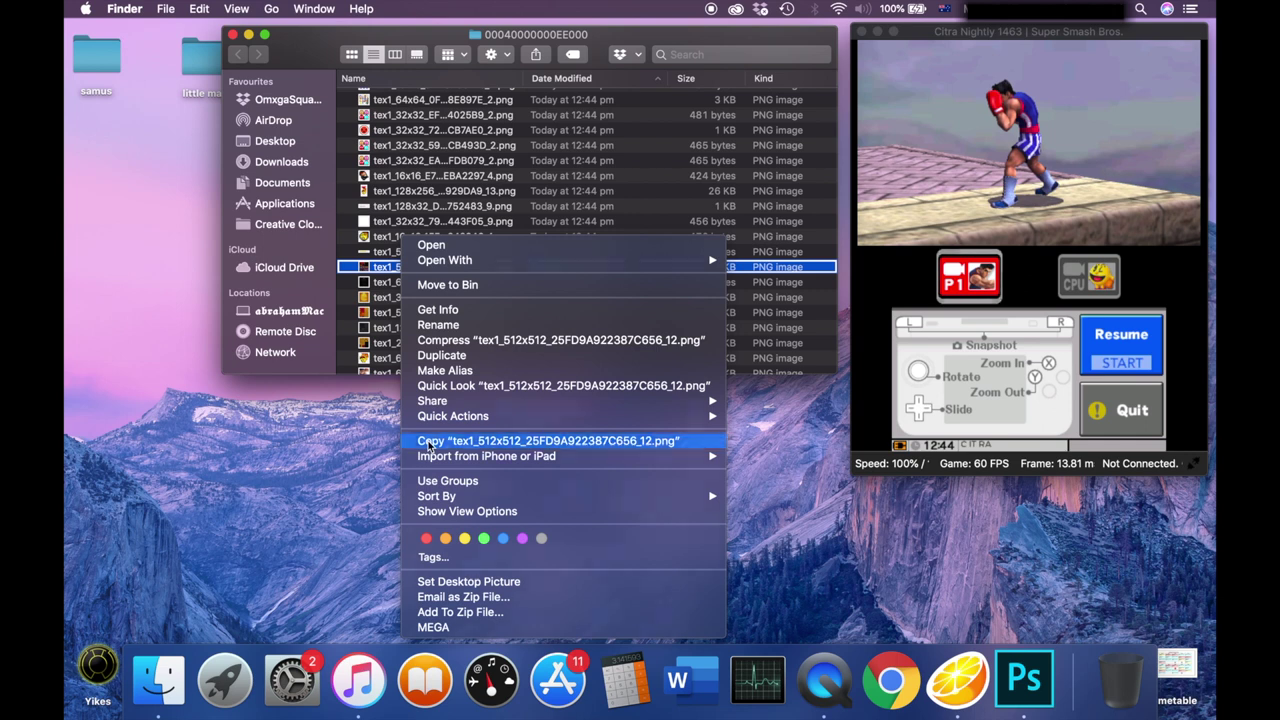
left_click(428, 444)
right_click(316, 450)
left_click(371, 510)
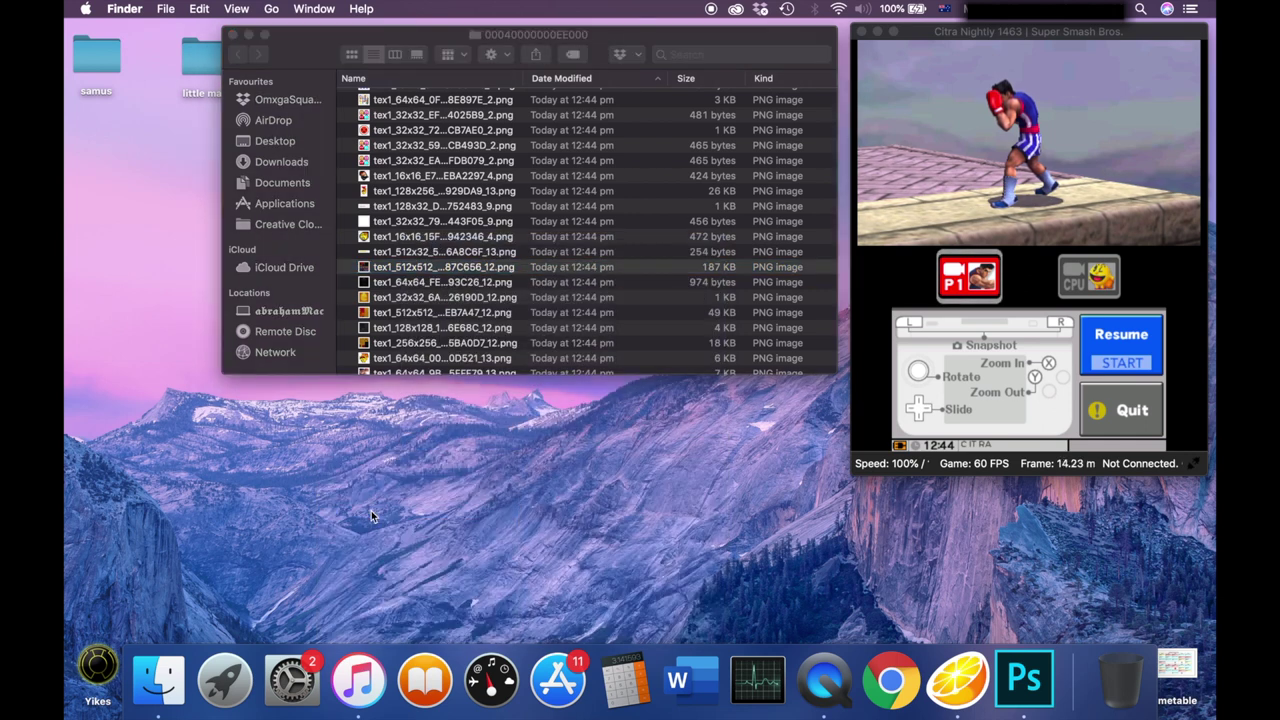
- Return to Citra and stop the Super Smash Bros. emulation
left_click(1093, 223)
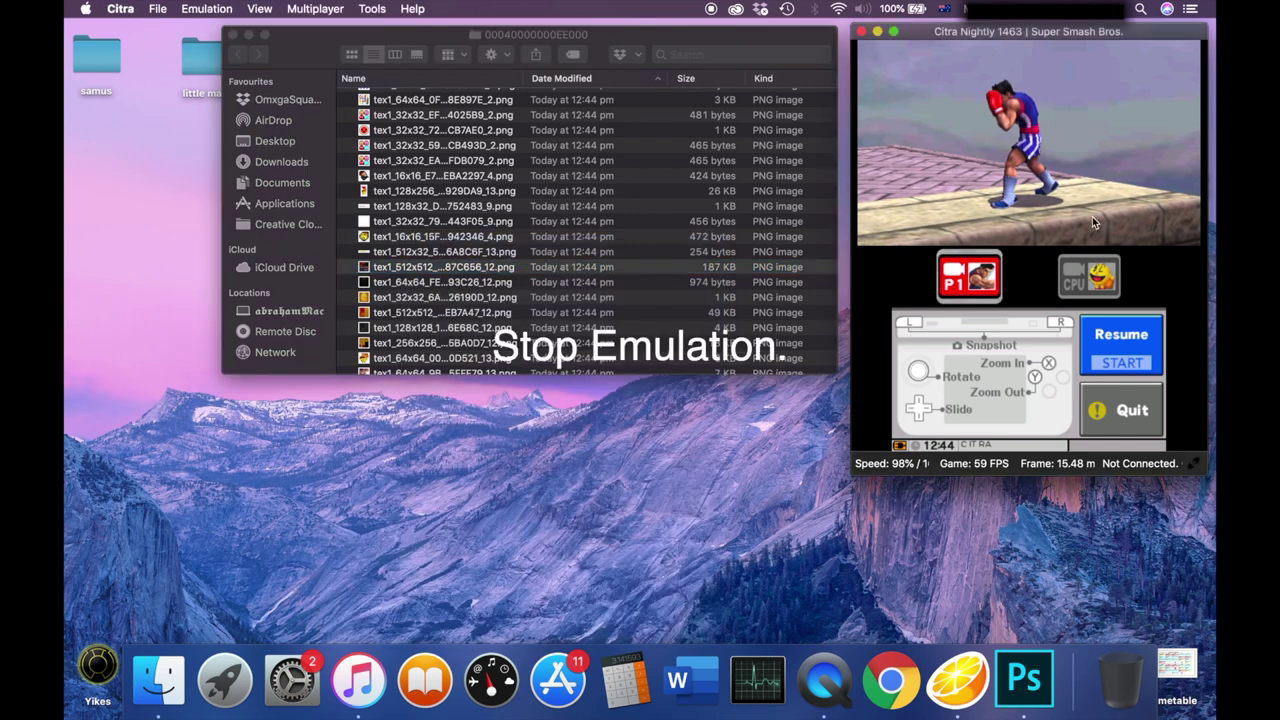
left_click(207, 8)
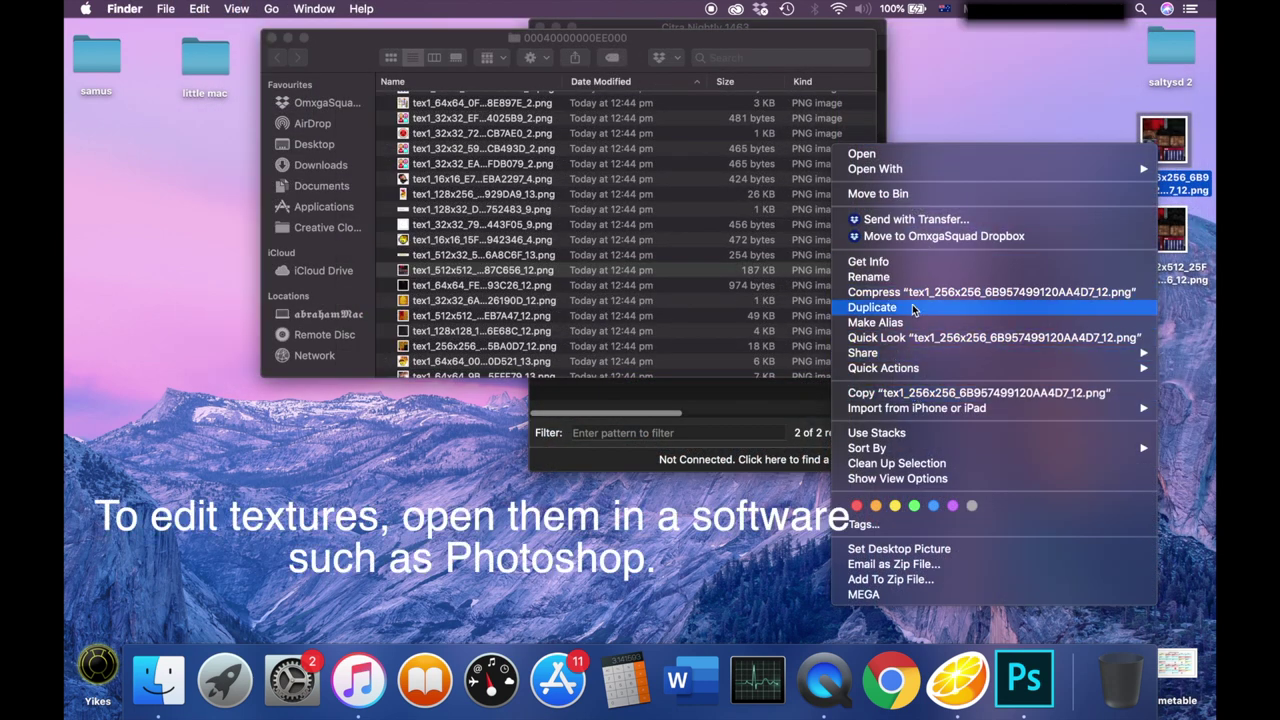
- Open the desktop copy of tex1_256x256_6B957499120AA4D7_12.png in Adobe Photoshop CC 2018
mouse_move(924, 181)
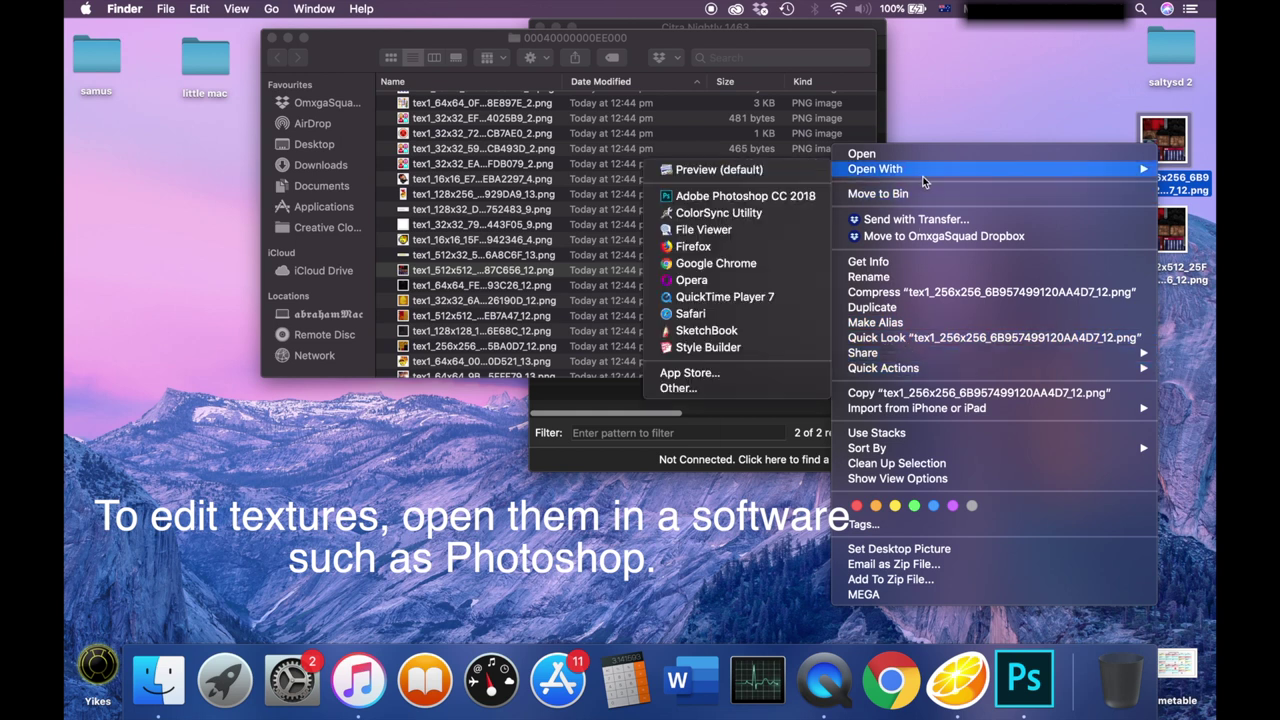
left_click(808, 199)
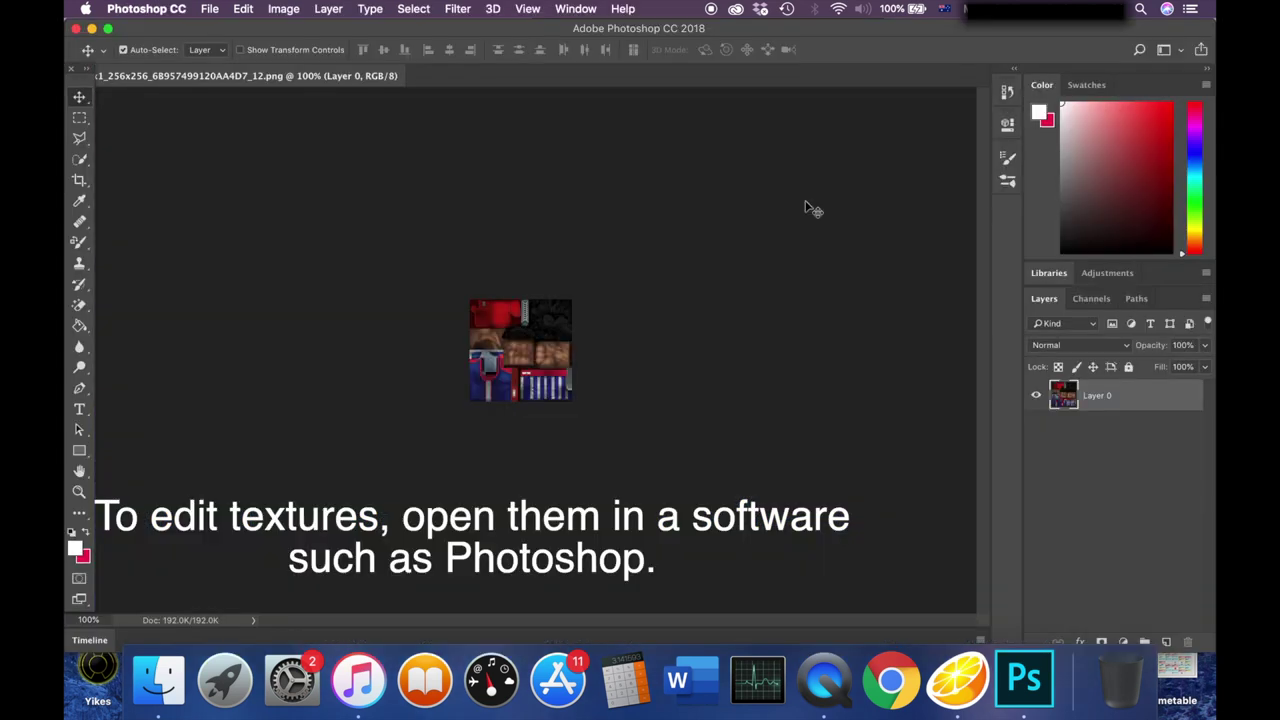
scroll(530, 312, "up", 8)
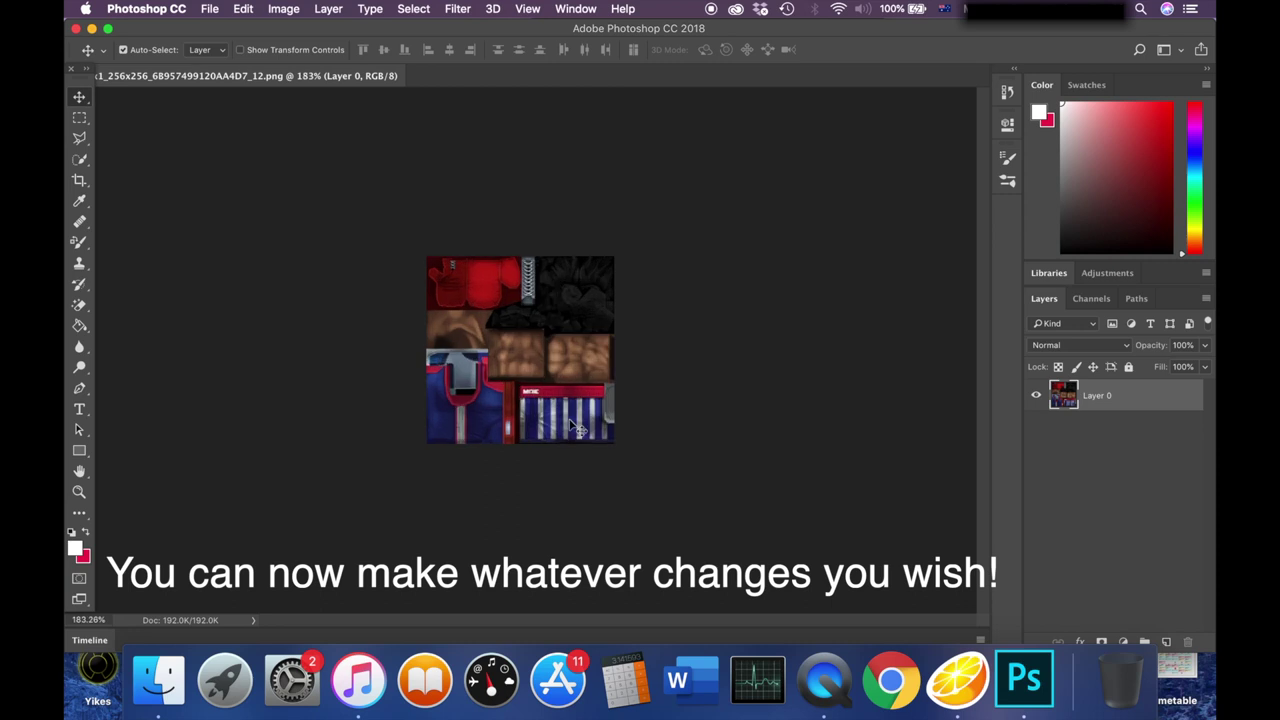
scroll(574, 427, "up", 4)
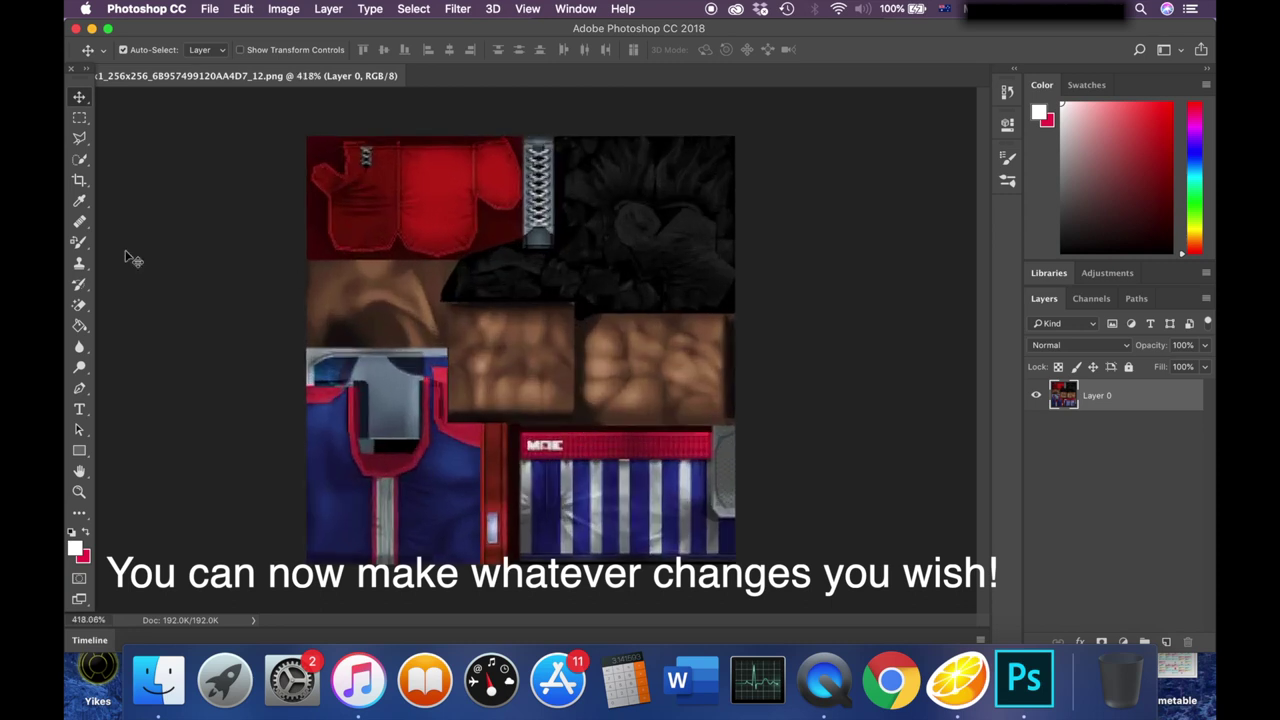
- Take the Color Replacement tool, pick a fully saturated colour and try it on the black hair area
left_click(81, 159)
left_click(80, 242)
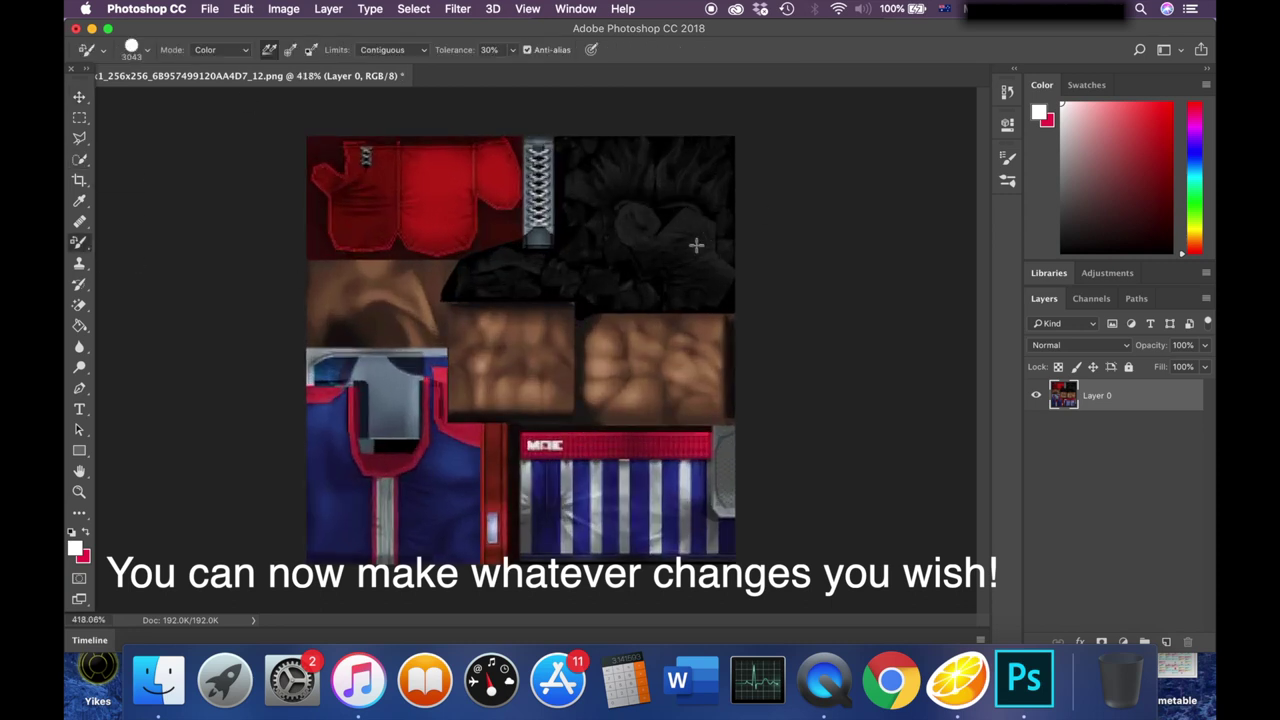
left_click(242, 8)
left_click(245, 8)
left_click(146, 52)
left_click(651, 209)
left_click(1170, 105)
mouse_move(699, 206)
left_mouse_down()
mouse_move(663, 223)
mouse_move(639, 175)
left_mouse_up()
key("super+z")
- Recolour the large black hair area saturated blue with a medium-sized brush
left_click(1195, 152)
left_click(146, 50)
left_click(131, 90)
left_click_drag(688, 273, 598, 281)
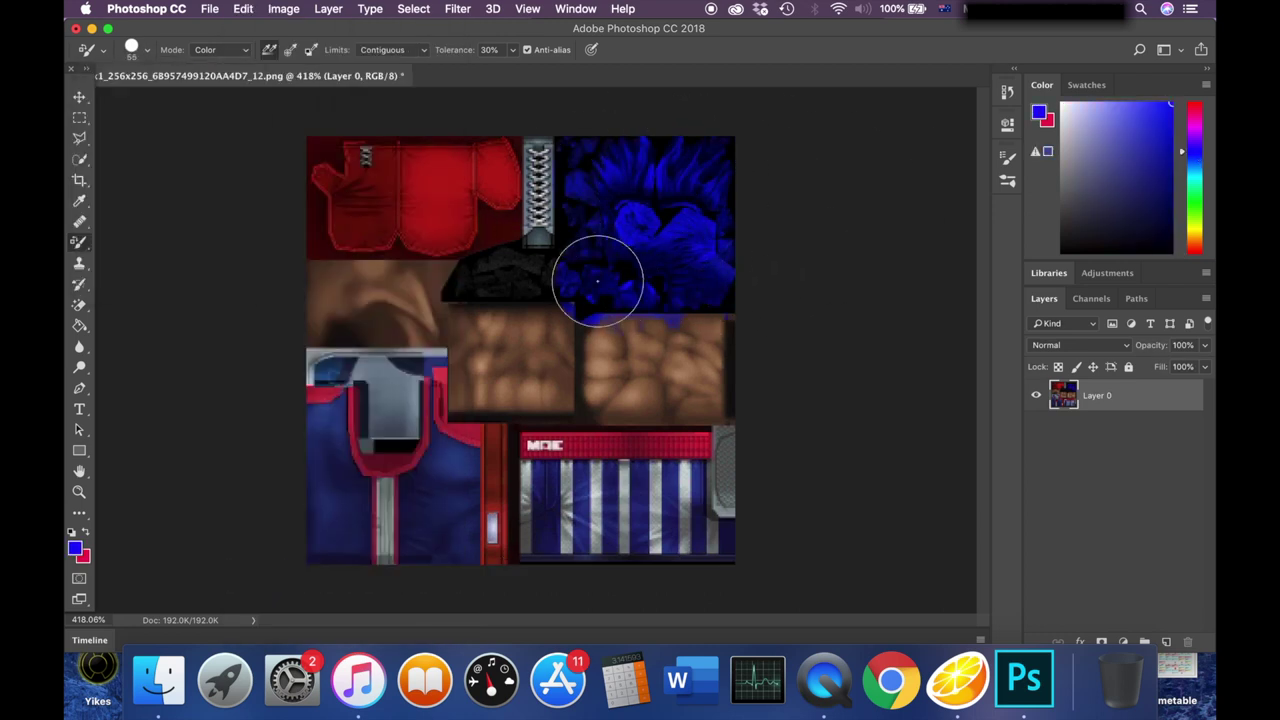
- Set the brush size to 23 px and recolour the narrow lower strip of black hair blue
left_click(146, 50)
left_click_drag(131, 92, 108, 95)
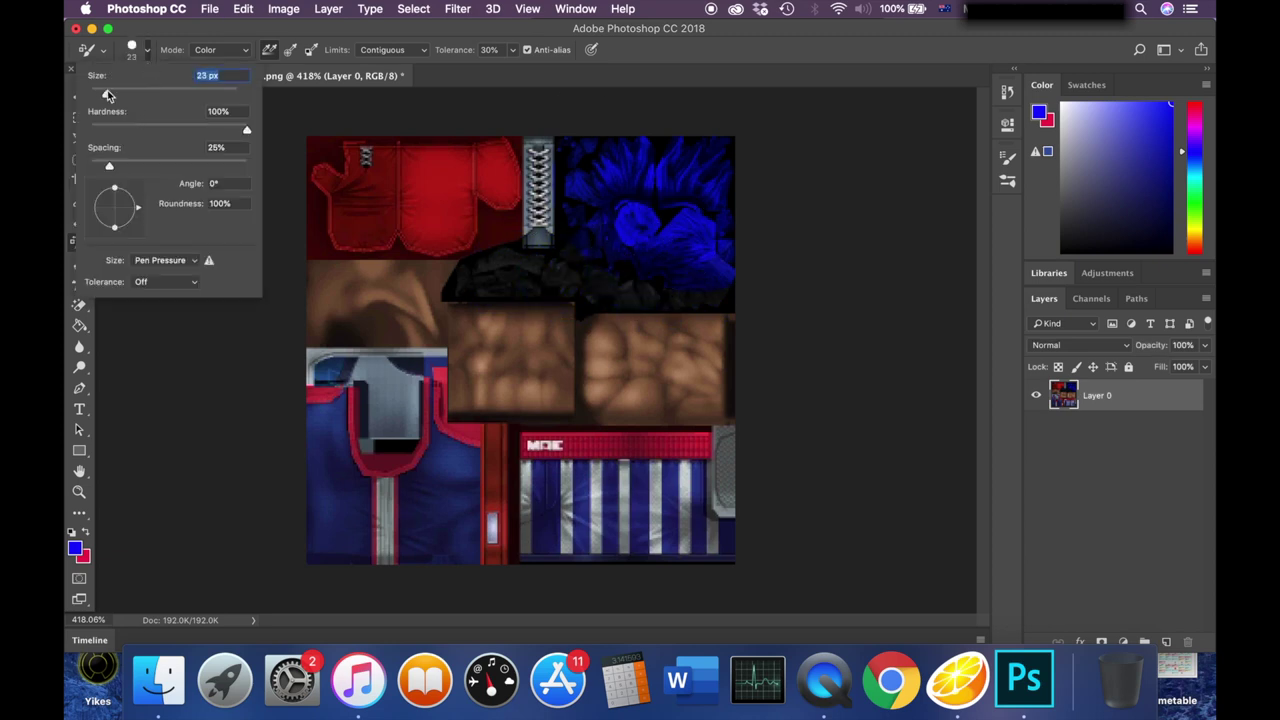
mouse_move(574, 274)
left_mouse_down()
mouse_move(719, 291)
mouse_move(591, 300)
mouse_move(470, 280)
left_mouse_up()
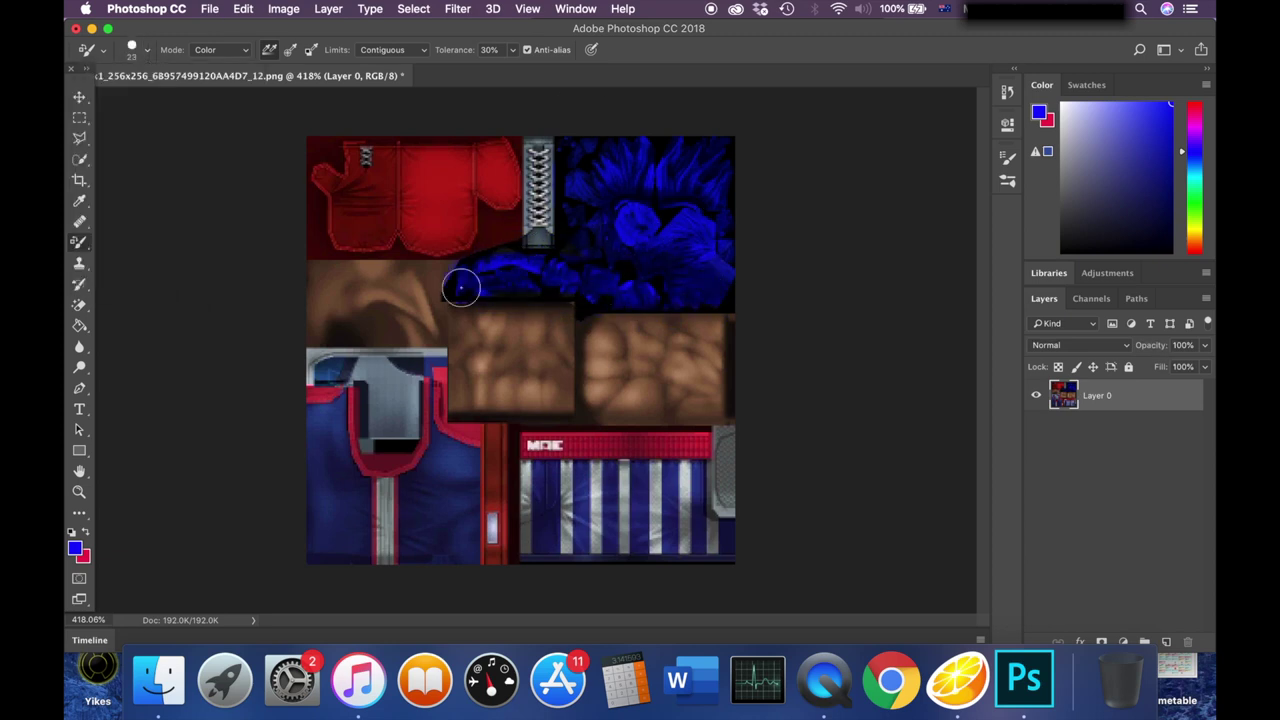
- Recolour the blue tank top orange-red with a 56 px brush, and undo a trial stroke on the striped shorts
left_click(1200, 132)
left_click(1198, 212)
left_click(1198, 238)
left_click_drag(450, 478, 450, 535)
left_click(1194, 245)
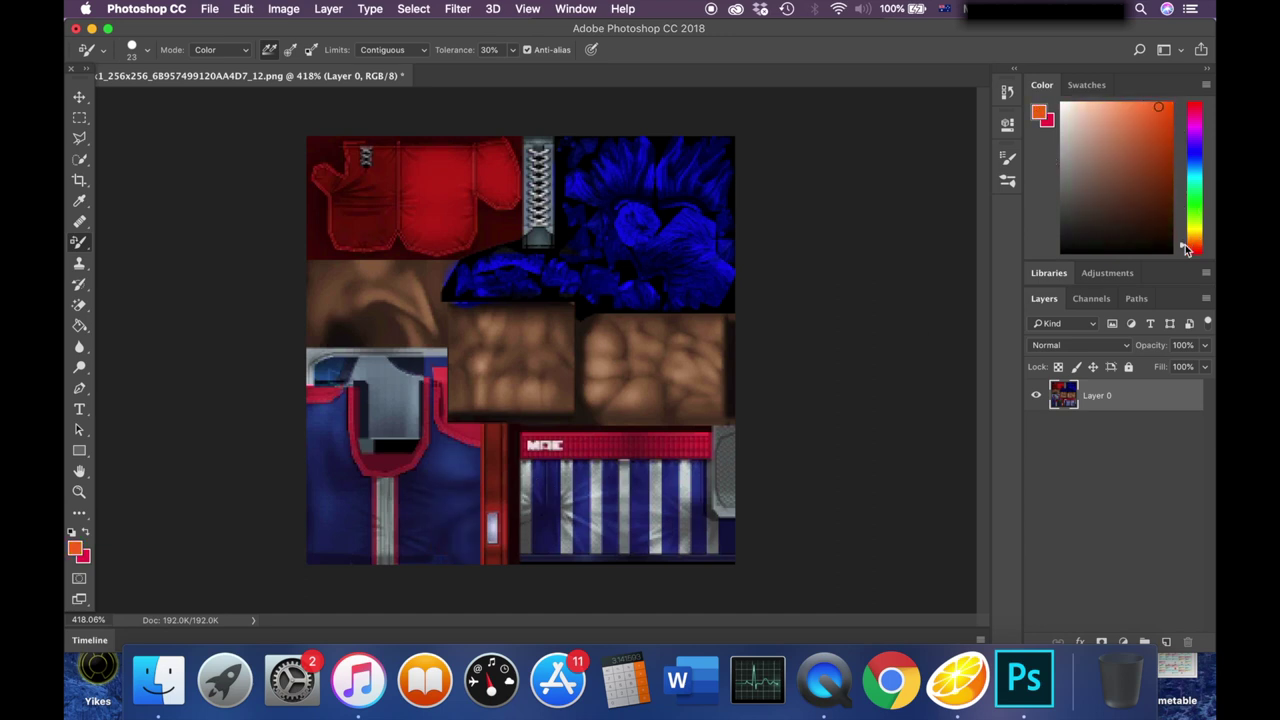
key("super+z")
mouse_move(343, 500)
left_mouse_down()
mouse_move(325, 532)
mouse_move(371, 537)
mouse_move(325, 445)
mouse_move(340, 414)
left_mouse_up()
left_click(147, 50)
left_click(131, 94)
left_click(318, 530)
left_click_drag(558, 514, 698, 509)
key("super+z")
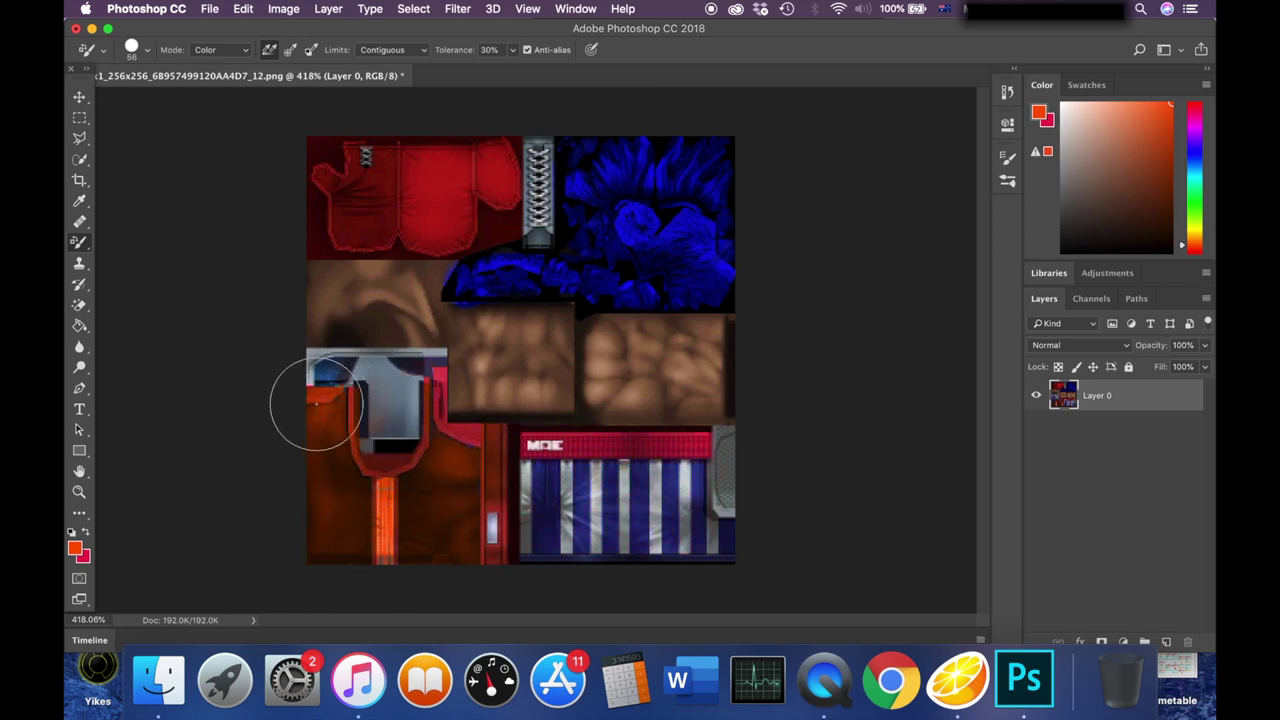
- Recolour the red boxing gloves bright green, redoing the first stroke
left_click(1194, 203)
left_click_drag(434, 208, 498, 143)
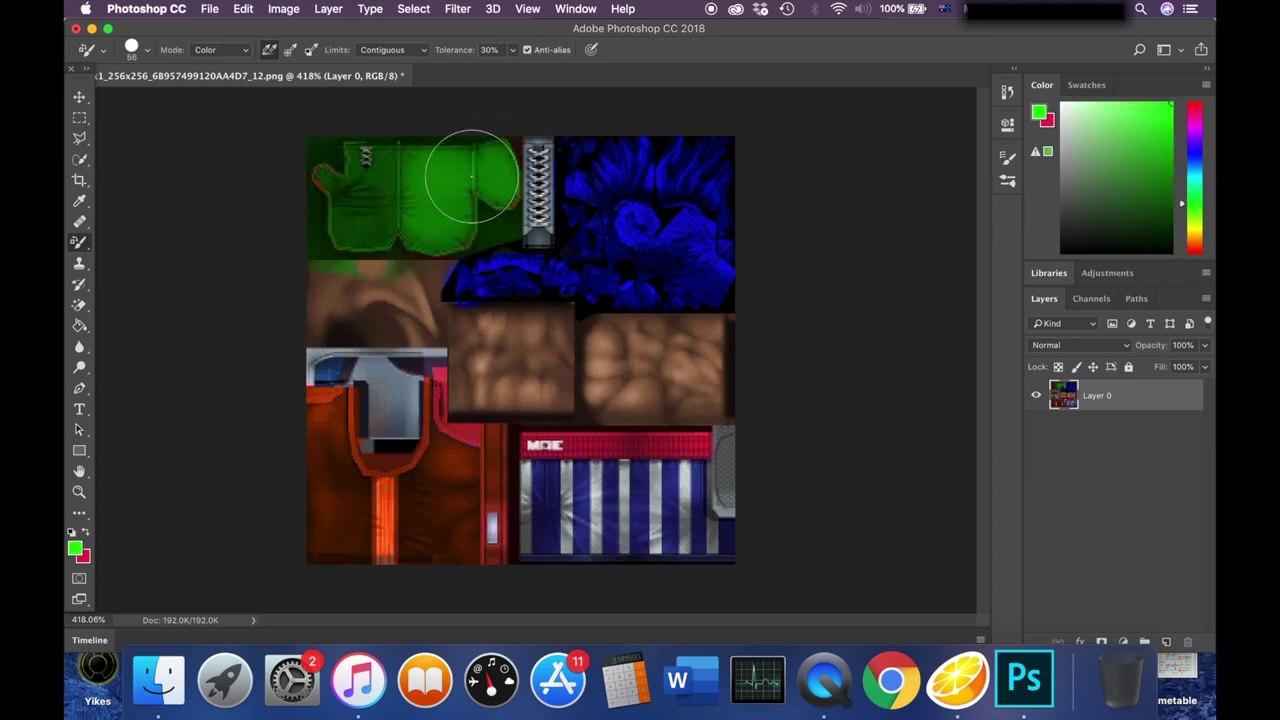
key("super+z")
mouse_move(428, 191)
left_mouse_down()
mouse_move(311, 229)
mouse_move(474, 200)
mouse_move(362, 244)
mouse_move(327, 214)
left_mouse_up()
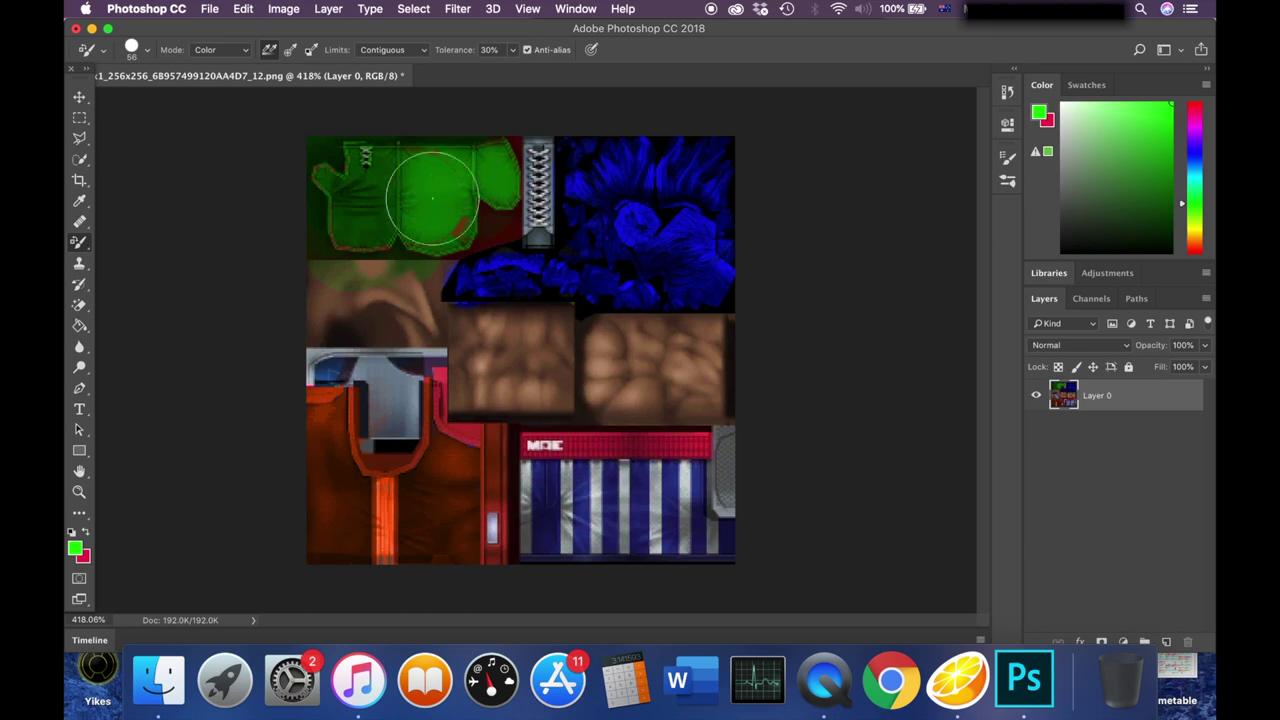
- Save the recoloured tex1_256x256_6B957499120AA4D7_12.png texture and close it
key("super+s")
left_click_drag(140, 85, 268, 80)
left_click(226, 78)
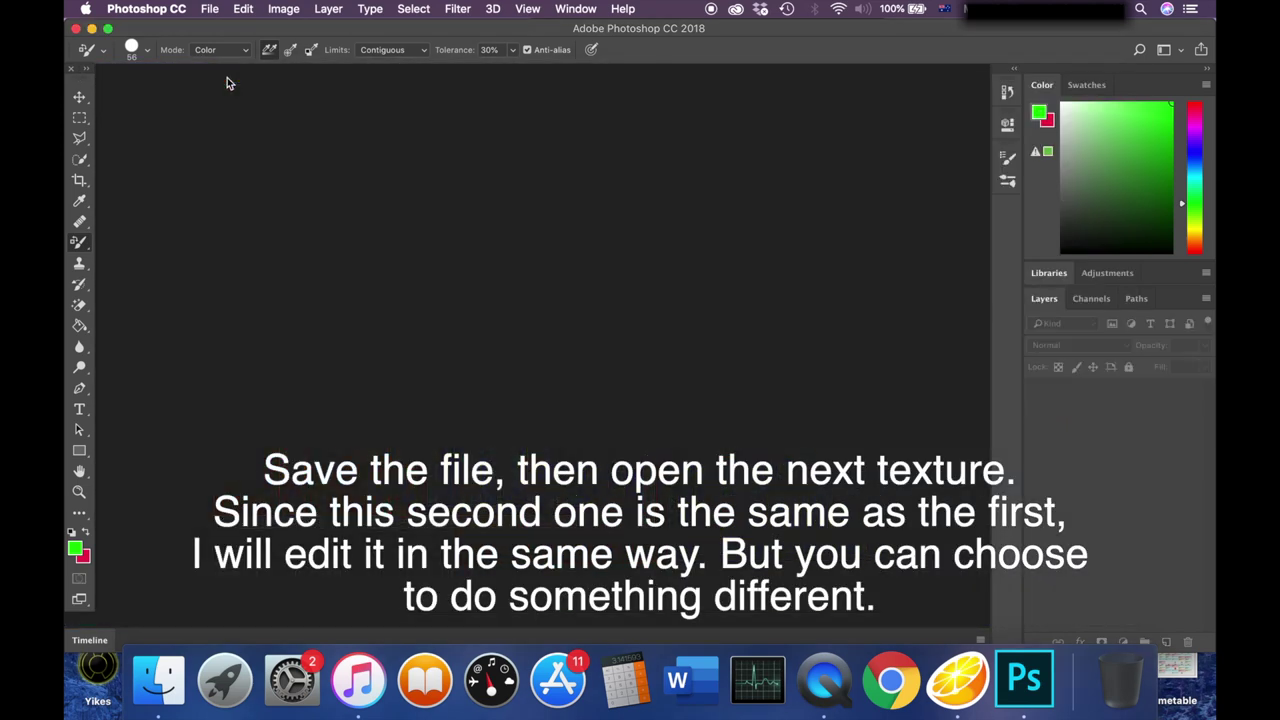
left_click(75, 30)
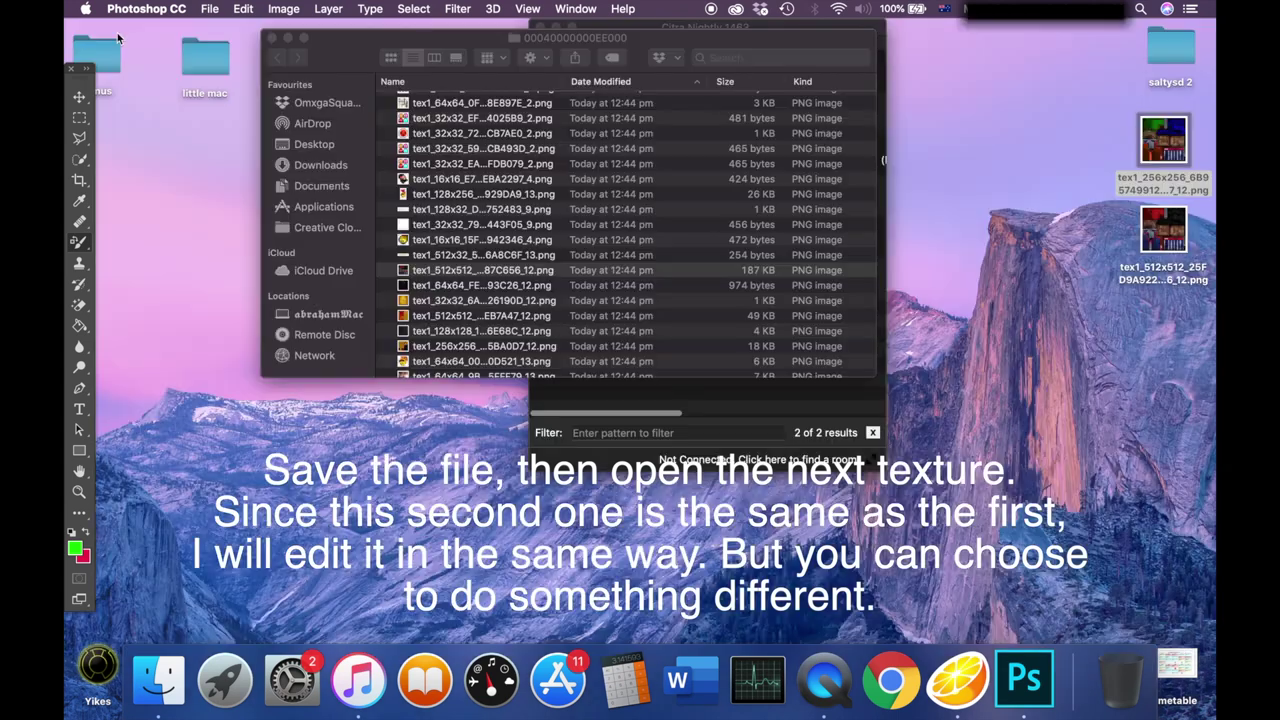
- Open the desktop texture tex1_512x512_25FD9A922387C656_12.png in Adobe Photoshop CC 2018
left_click(1157, 225)
right_click(1157, 225)
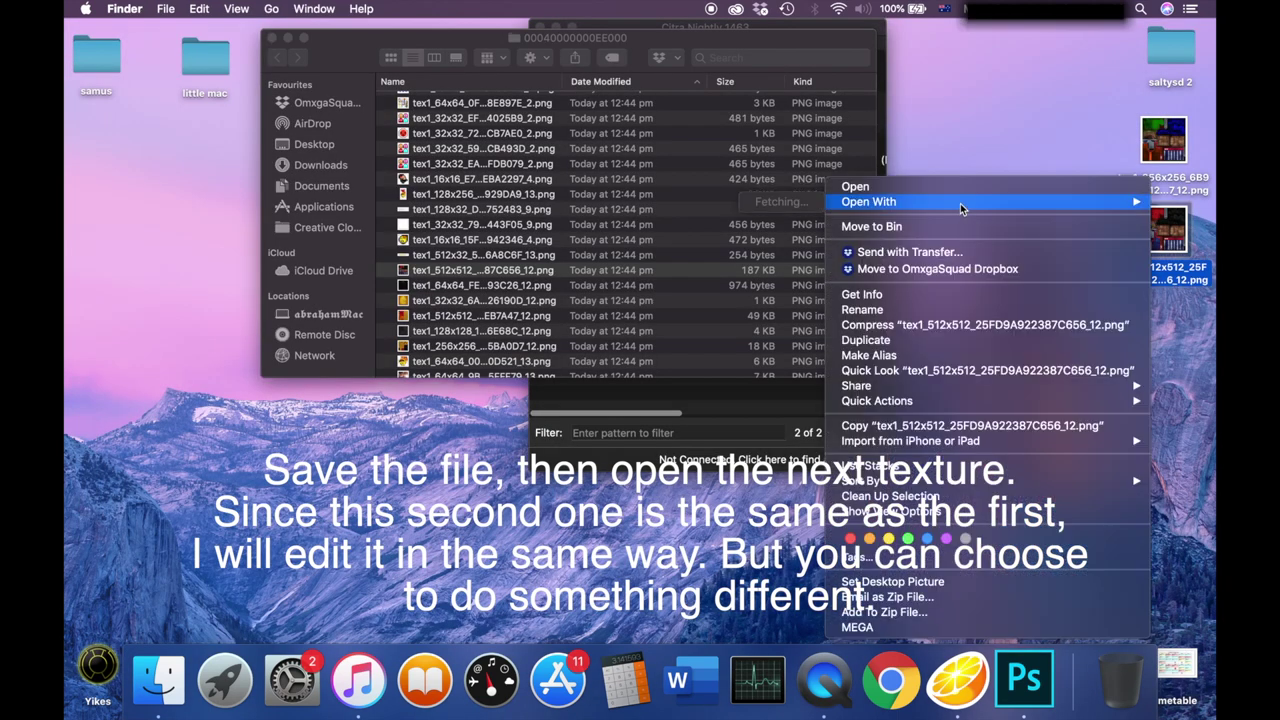
mouse_move(960, 203)
left_click(740, 229)
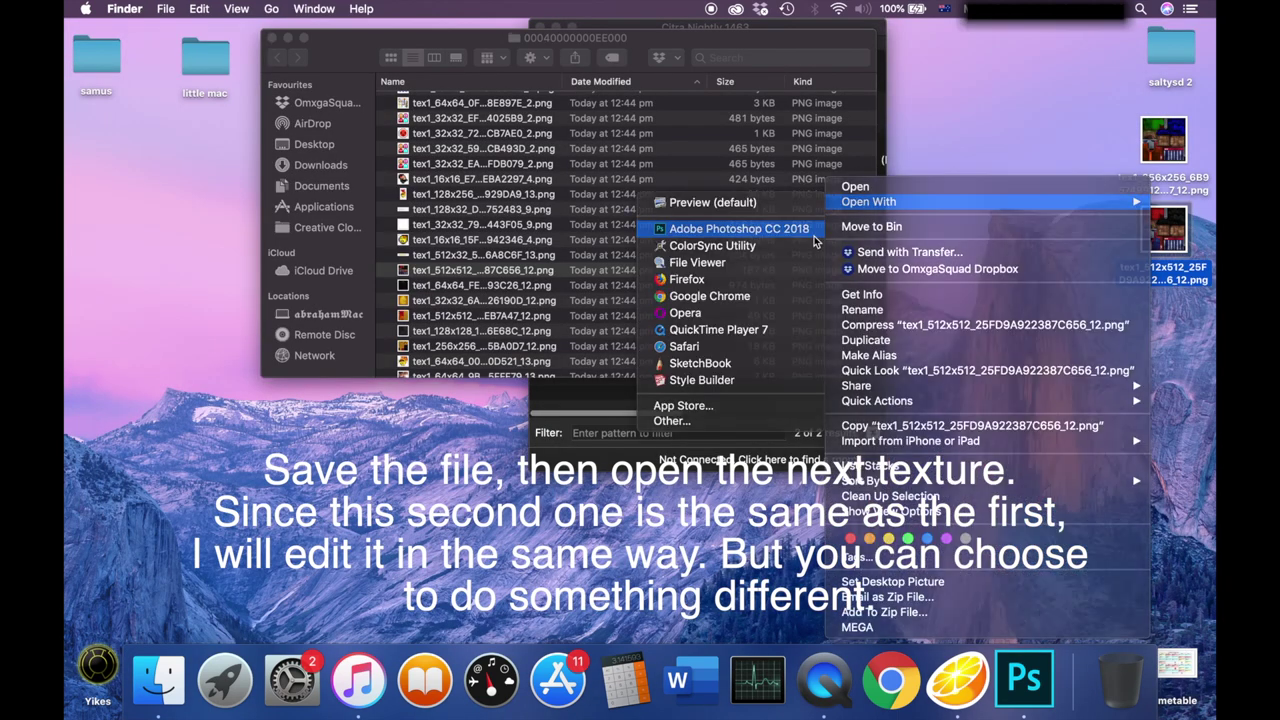
- Recolour the boxing gloves bright green and the black hair areas saturated blue on the 512x512 texture
scroll(569, 263, "up", 5)
mouse_move(400, 243)
left_mouse_down()
mouse_move(489, 246)
mouse_move(460, 217)
mouse_move(381, 268)
mouse_move(369, 242)
mouse_move(509, 258)
left_mouse_up()
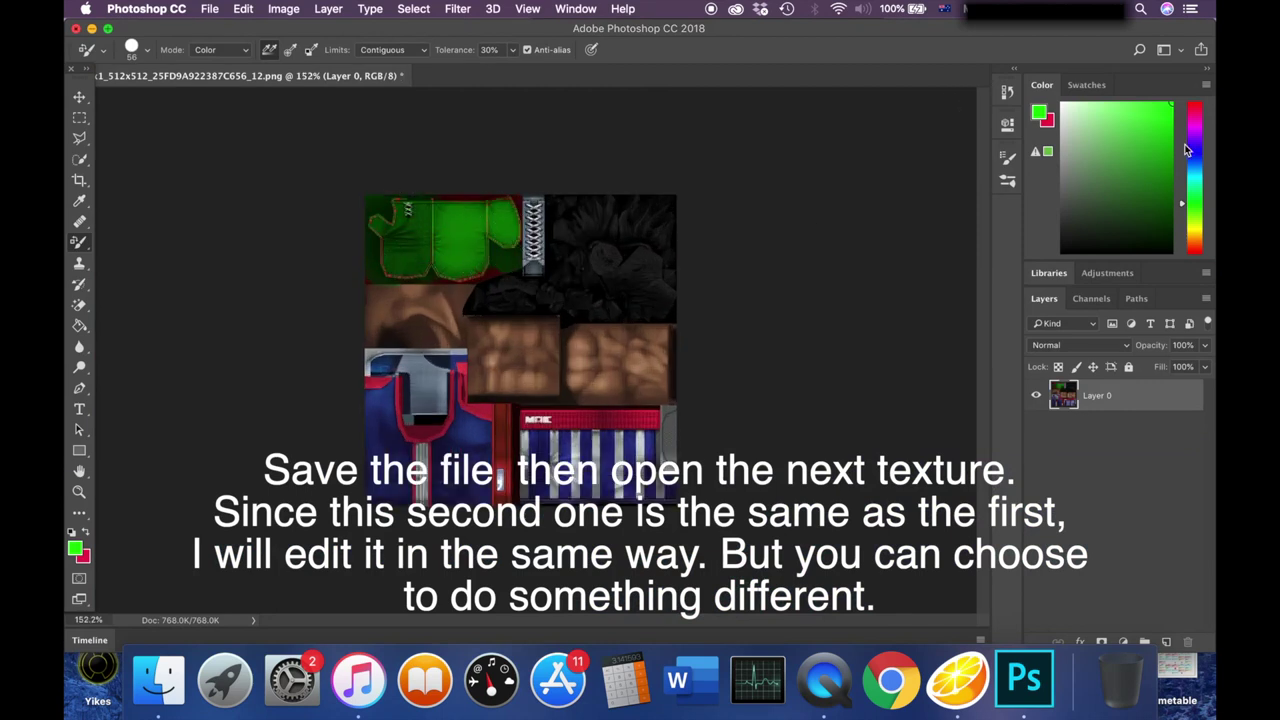
left_click(1194, 152)
mouse_move(701, 256)
left_mouse_down()
mouse_move(664, 229)
mouse_move(559, 290)
left_mouse_up()
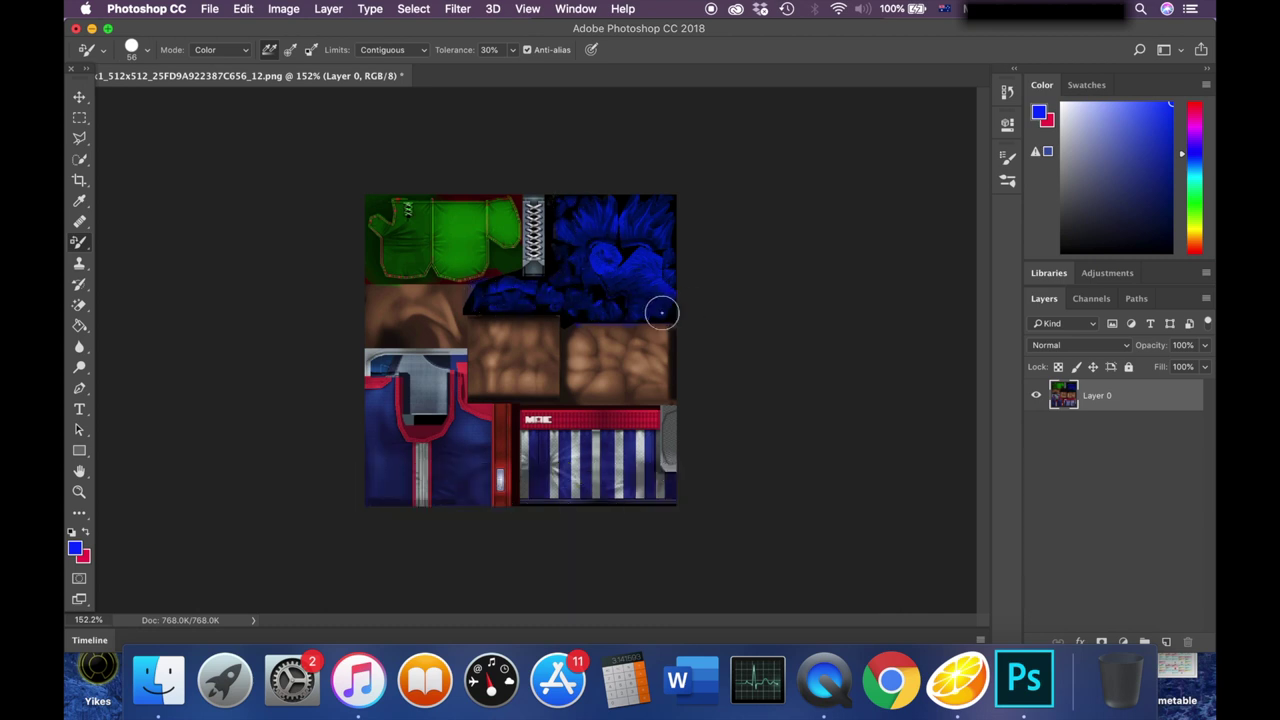
- Recolour the blue tank top orange-red, and save and close the 512x512 texture
left_click_drag(1199, 242, 1198, 242)
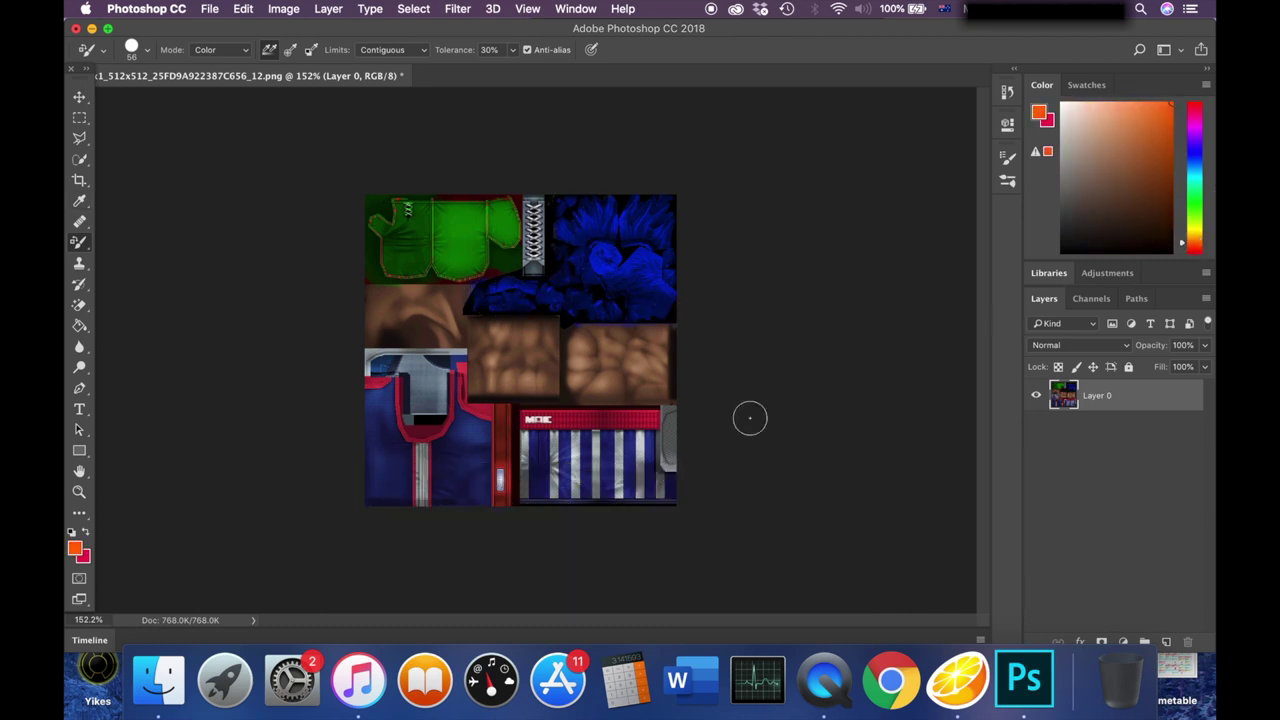
left_click(1184, 249)
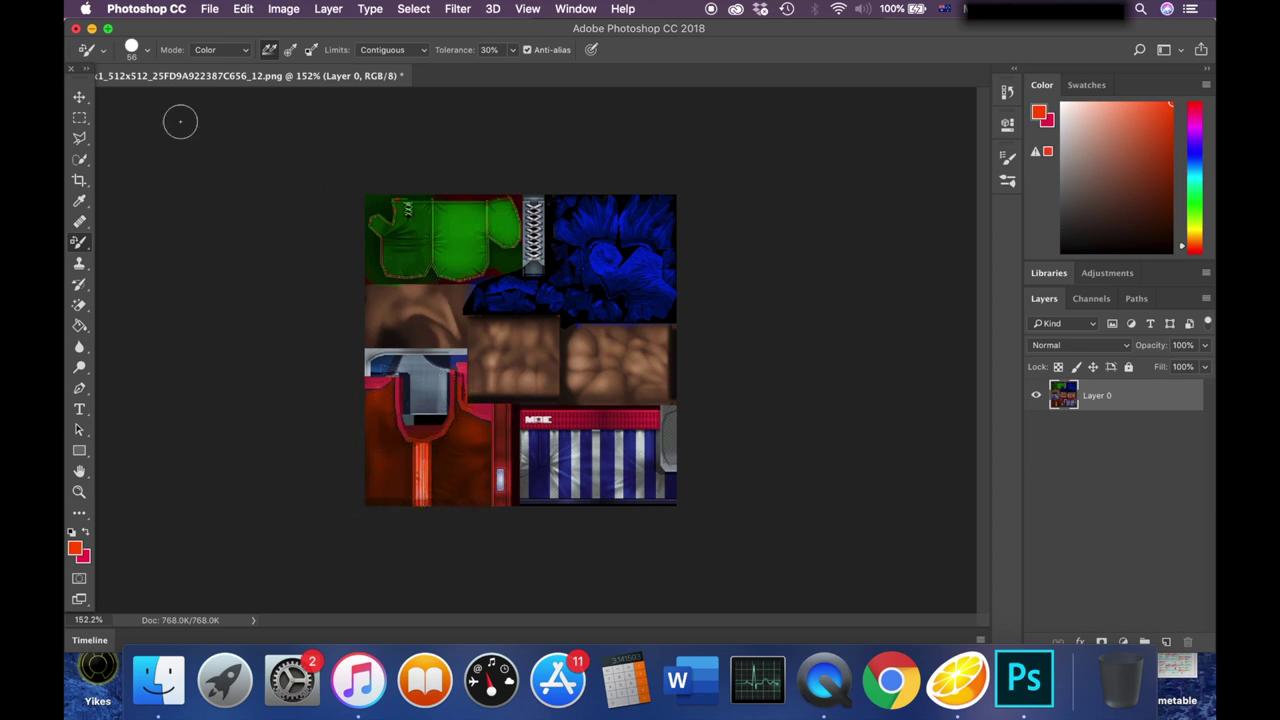
key("super+s")
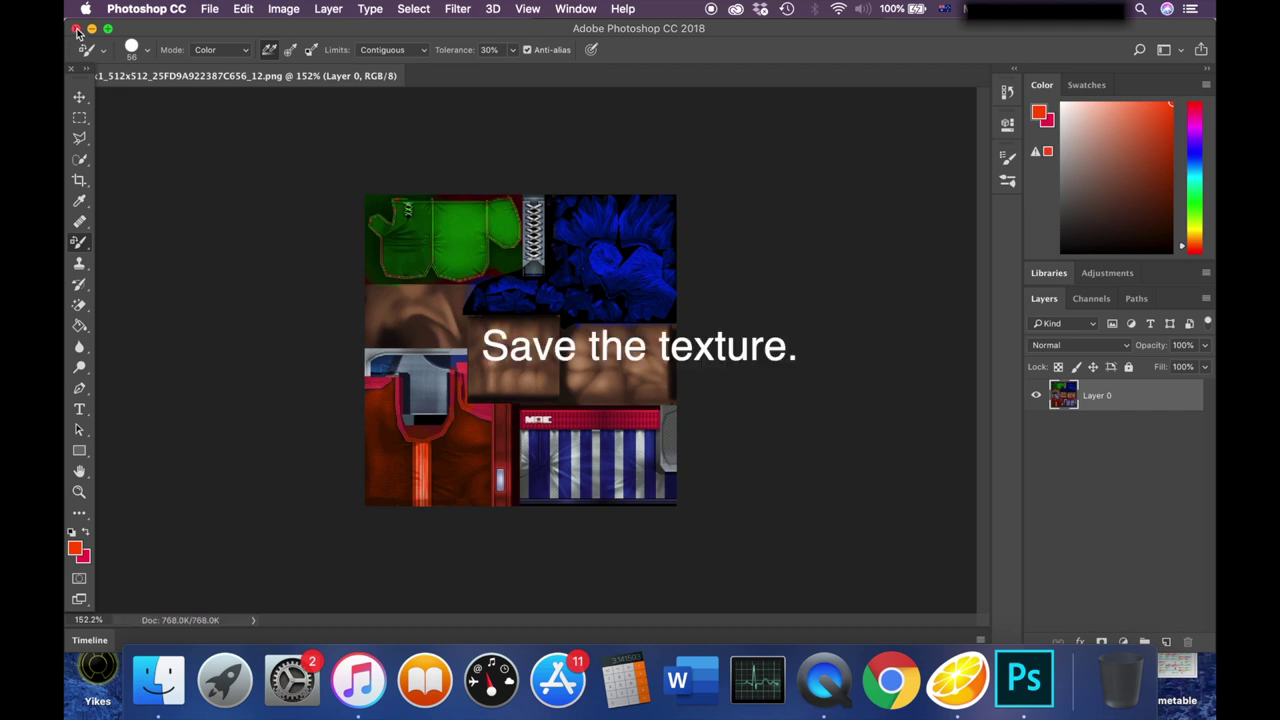
left_click(77, 31)
- Switch to Citra, open the custom texture location of Super Smash Bros., and move both edited textures from the desktop into it
left_click(1108, 254)
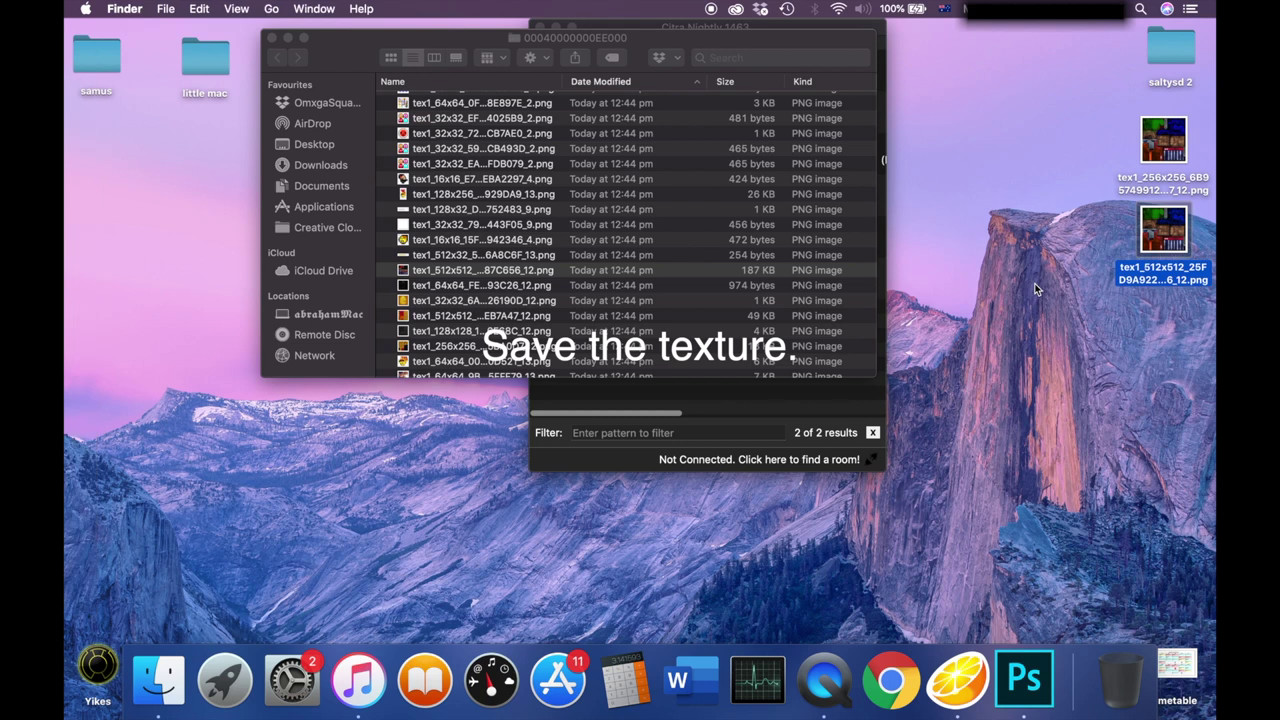
left_click_drag(698, 40, 526, 139)
right_click(831, 155)
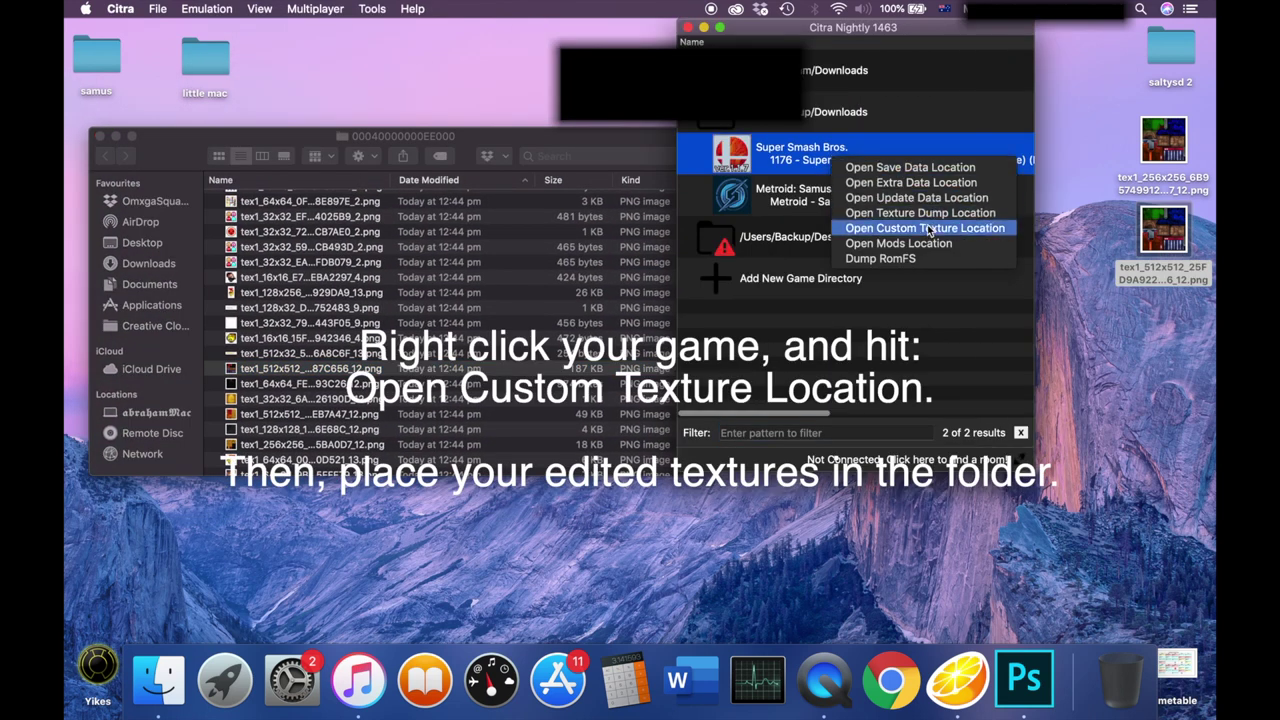
left_click(928, 229)
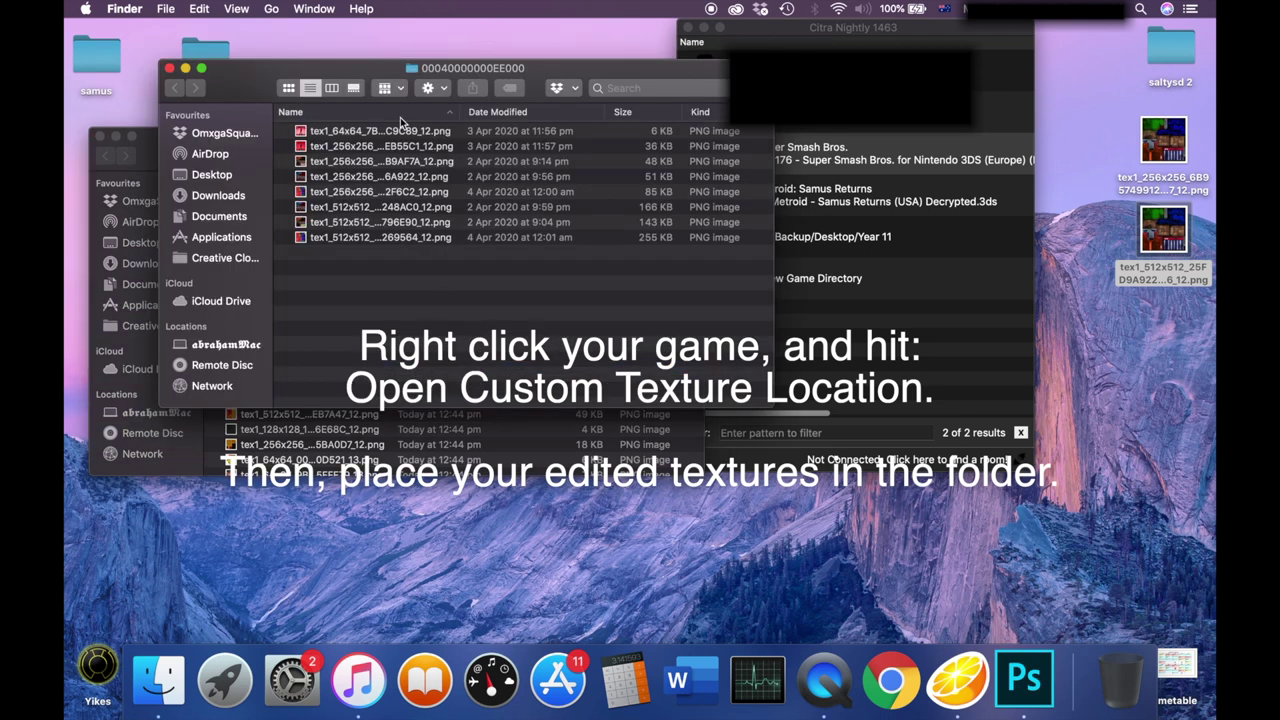
left_click_drag(1171, 344, 594, 289)
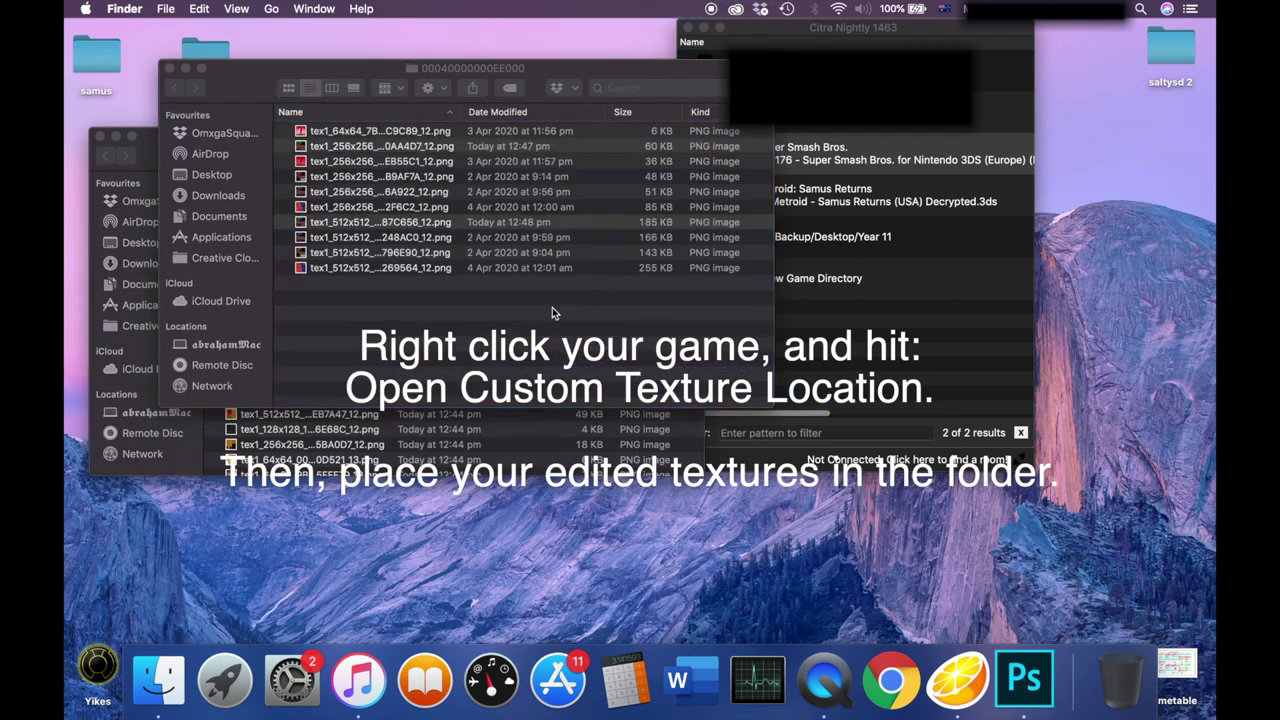
- Make sure Use Custom Textures is enabled in Citra's graphics settings and accept the configuration
left_click(840, 348)
left_click(115, 8)
left_click(130, 53)
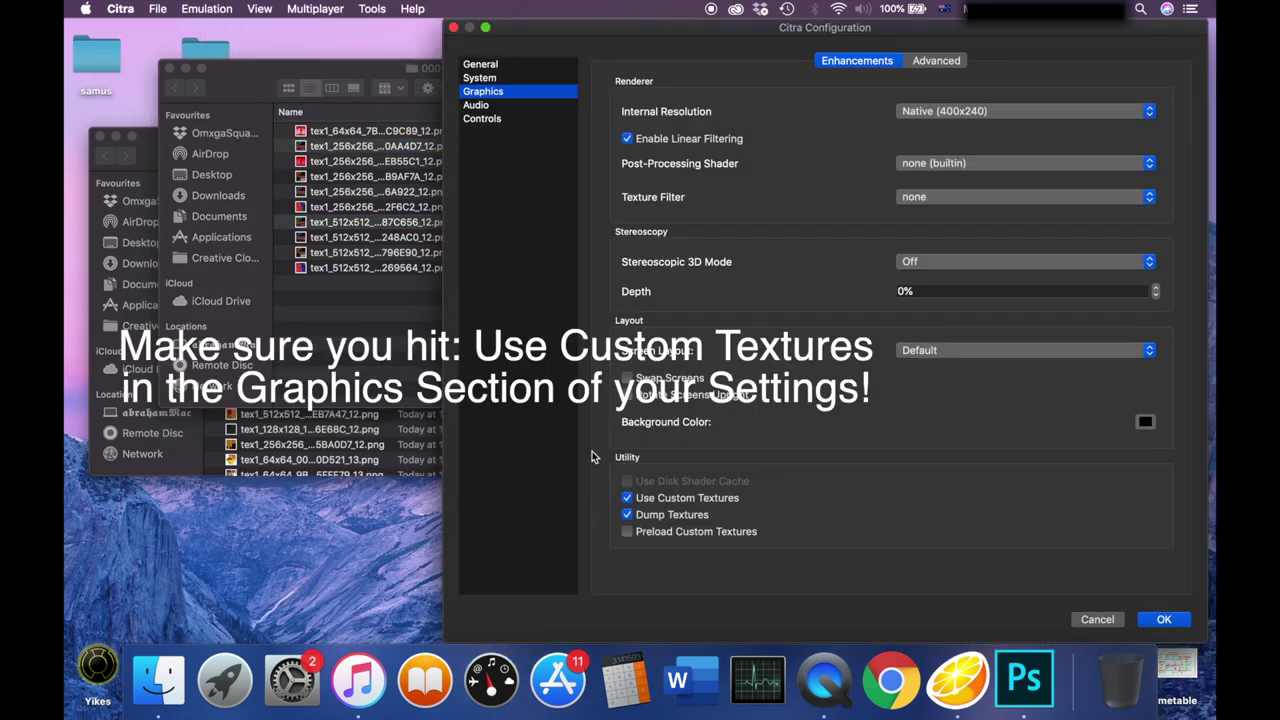
left_click(1167, 620)
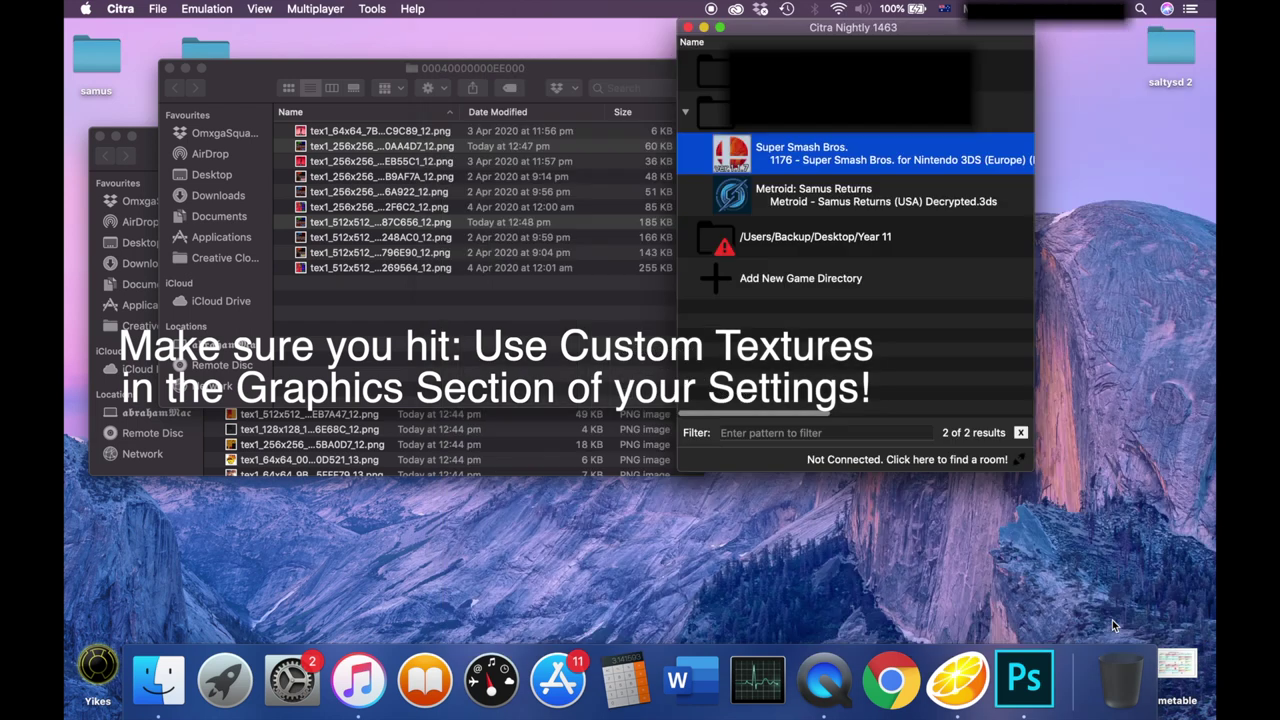
- Launch Super Smash Bros. in Citra and place the game window beside the texture folder
double_click(846, 150)
left_click_drag(926, 33, 1043, 33)
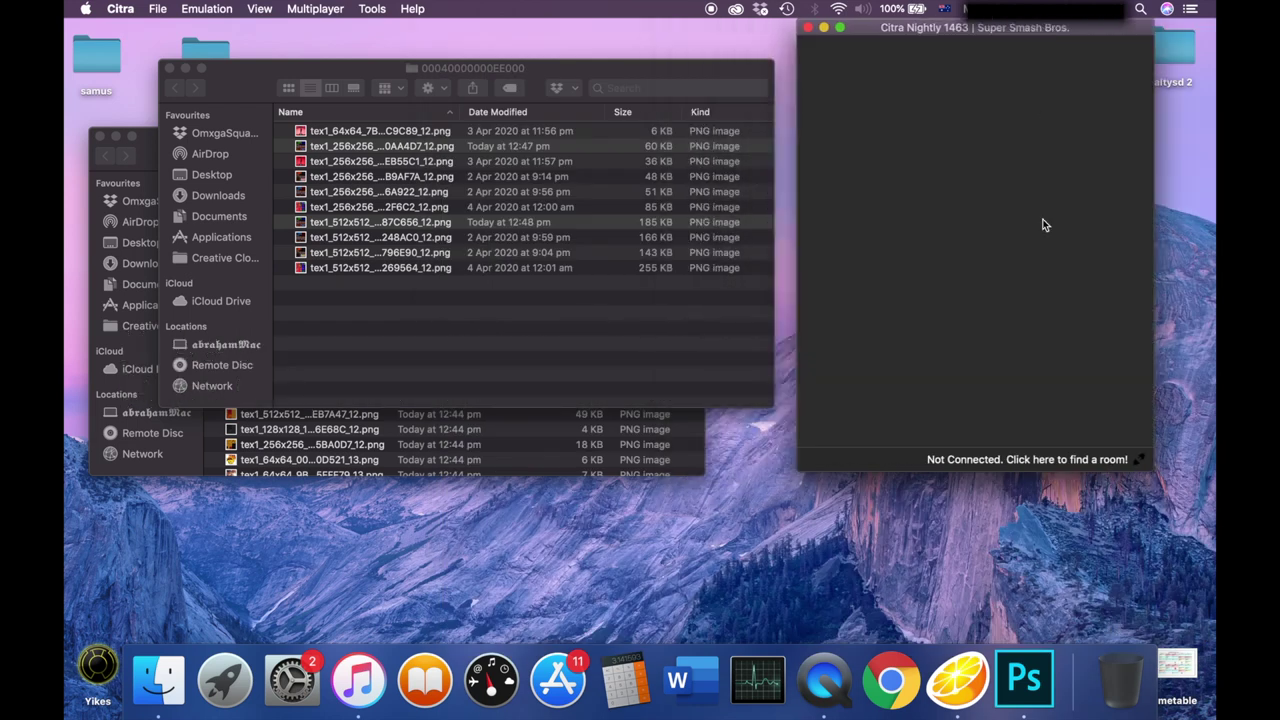
key("ctrl+Up")
key("ctrl+Up")
key("ctrl+Up")
left_click(1094, 580)
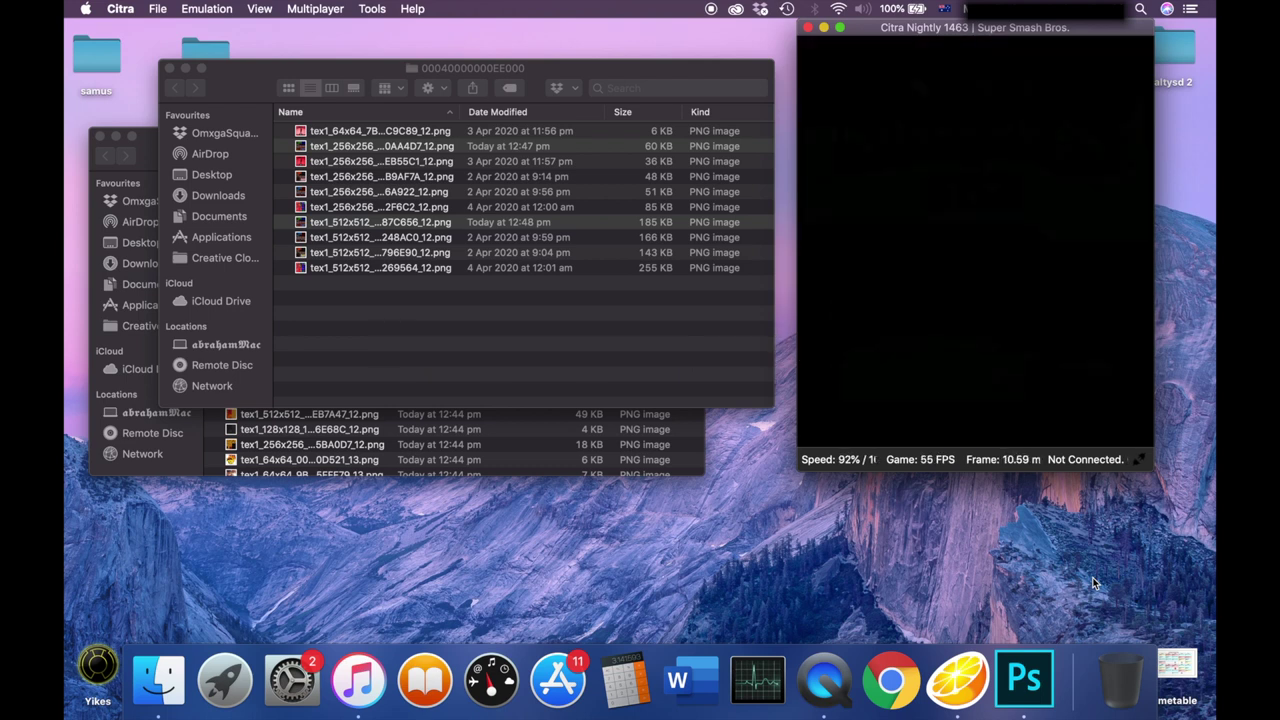
- Set up a solo Smash match with Little Mac and reduce the stock count to 1
key("a")
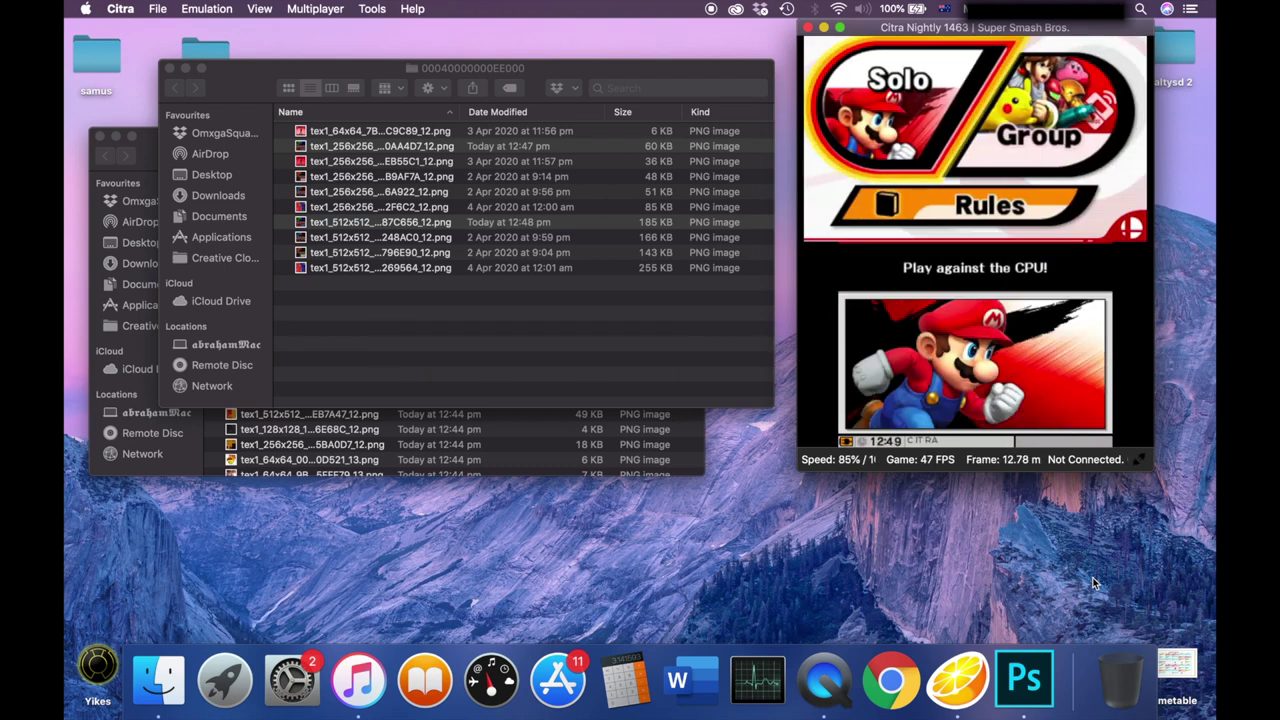
key("a")
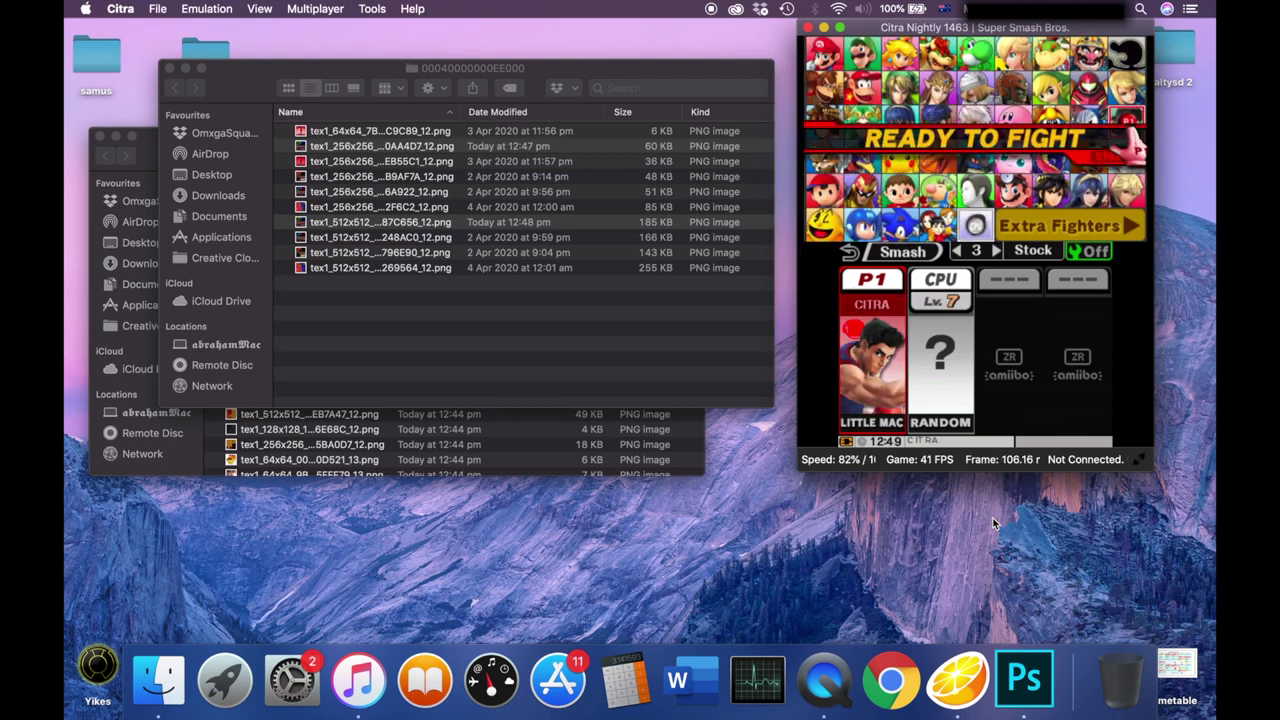
left_click(957, 253)
left_click(957, 253)
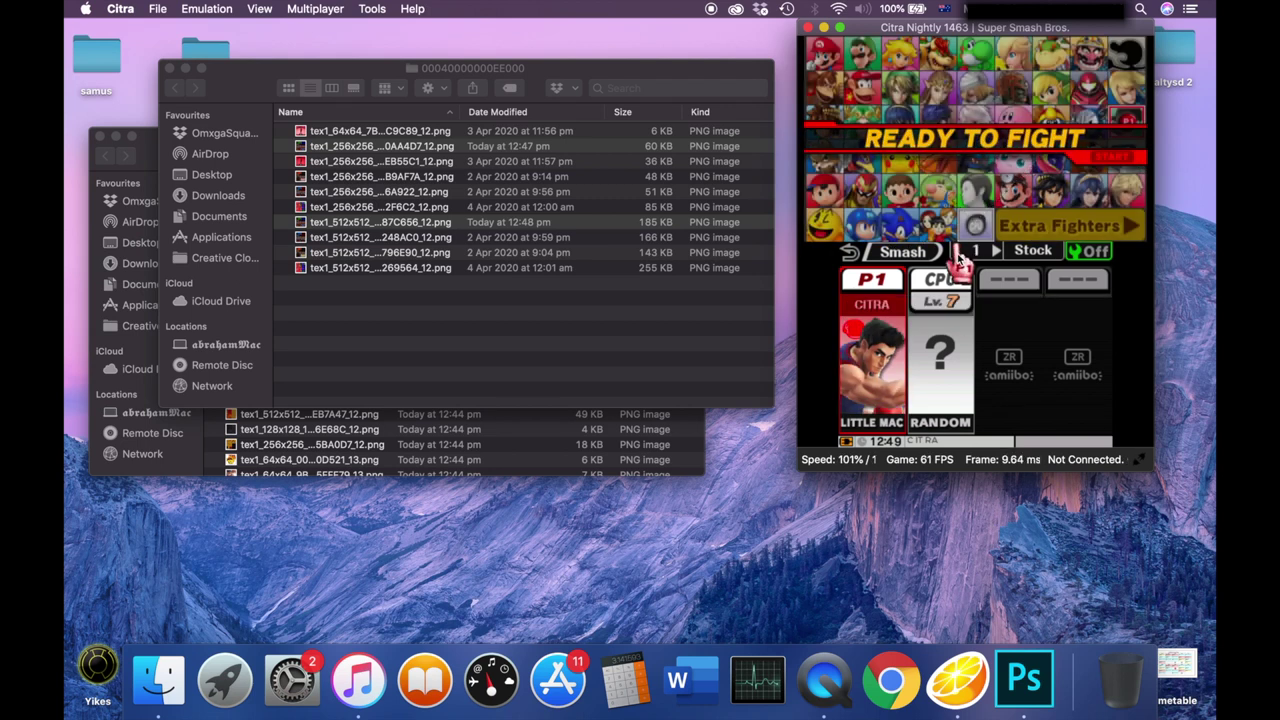
- Proceed from fighter selection, choose a stage and begin the match
key("m")
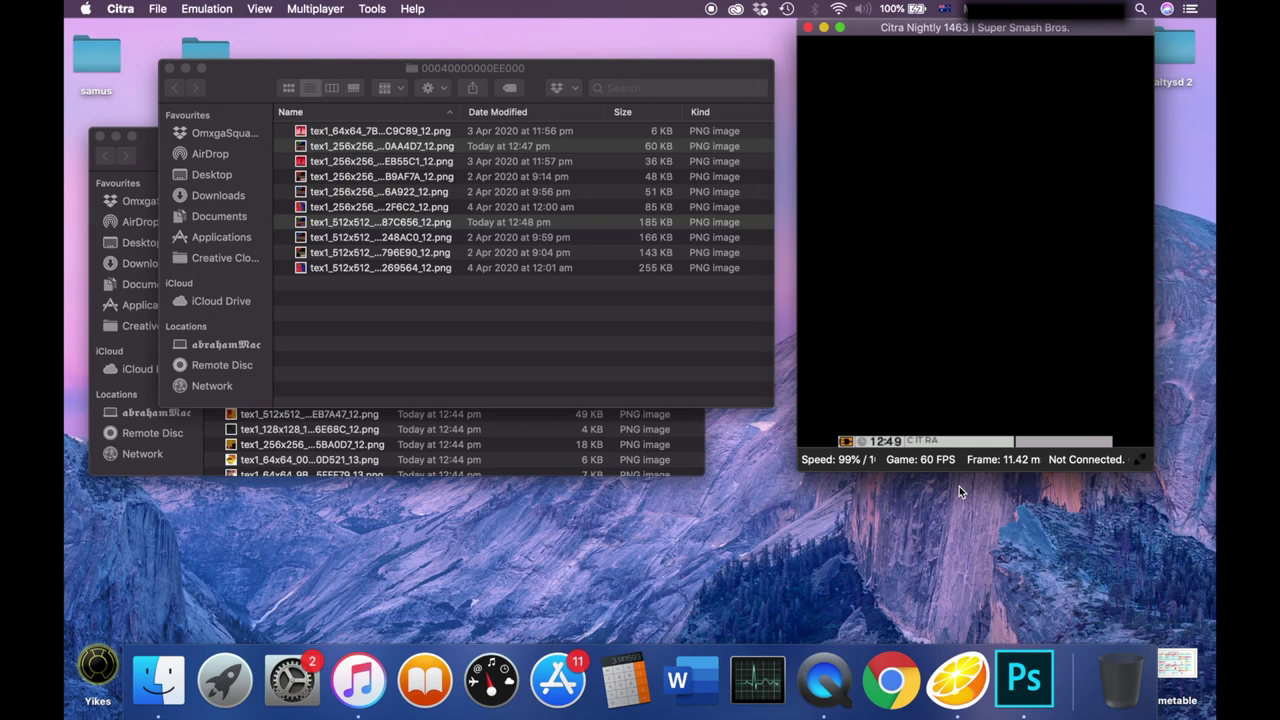
key("Right")
key("a")
key("Up")
key("a")
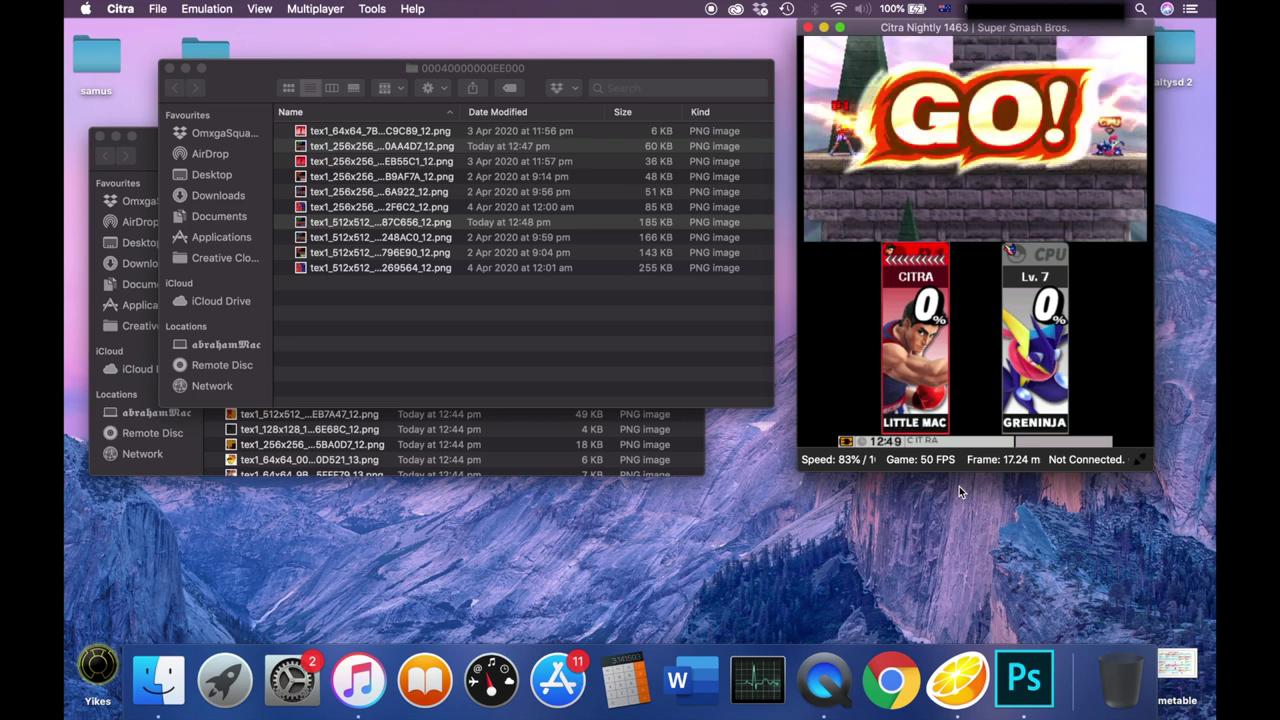
- Pause the match and rotate the camera around Little Mac to examine the custom textures
key("m")
key("Right")
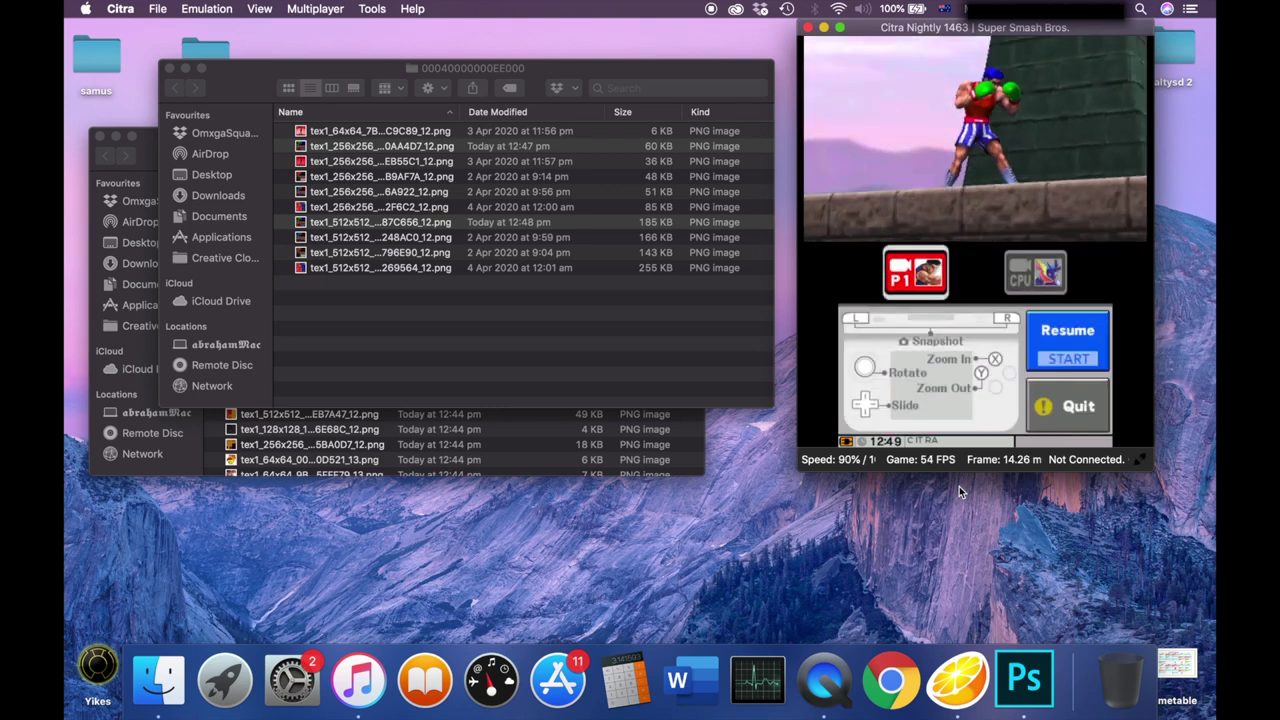
key("Down")
key("Left")
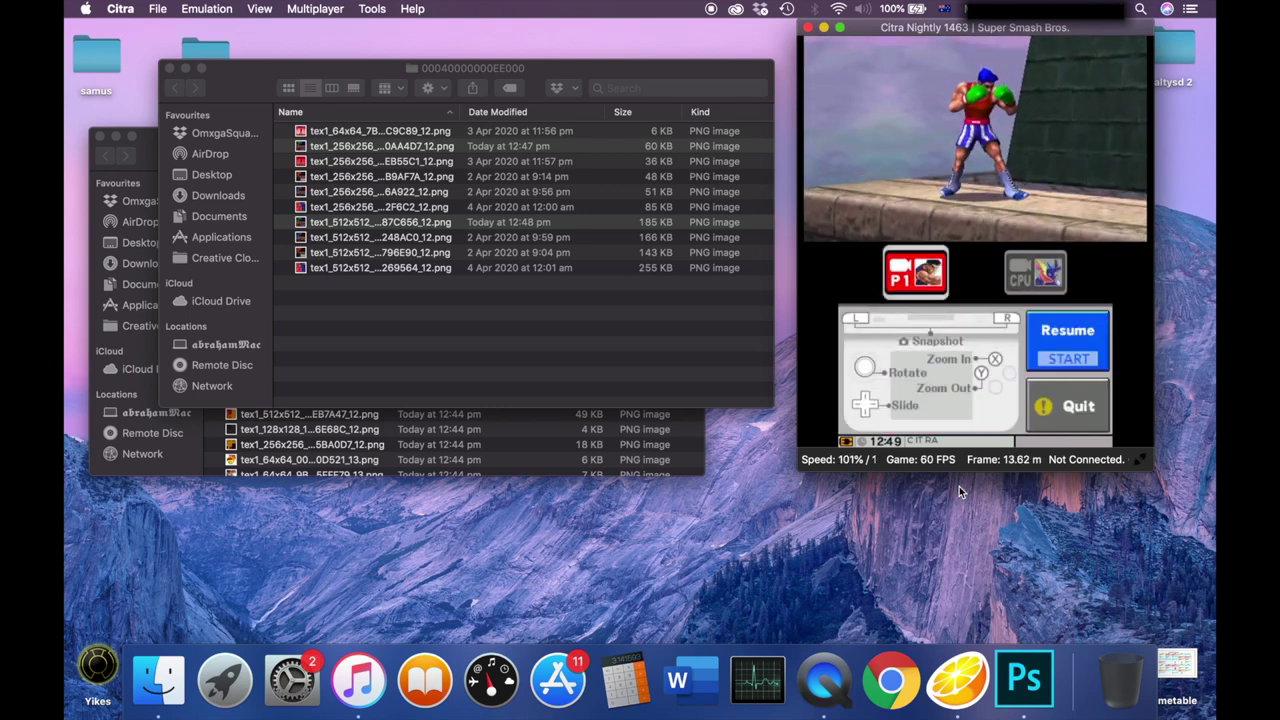
- Change the internal resolution in Citra's graphics settings and apply the configuration
left_click(120, 8)
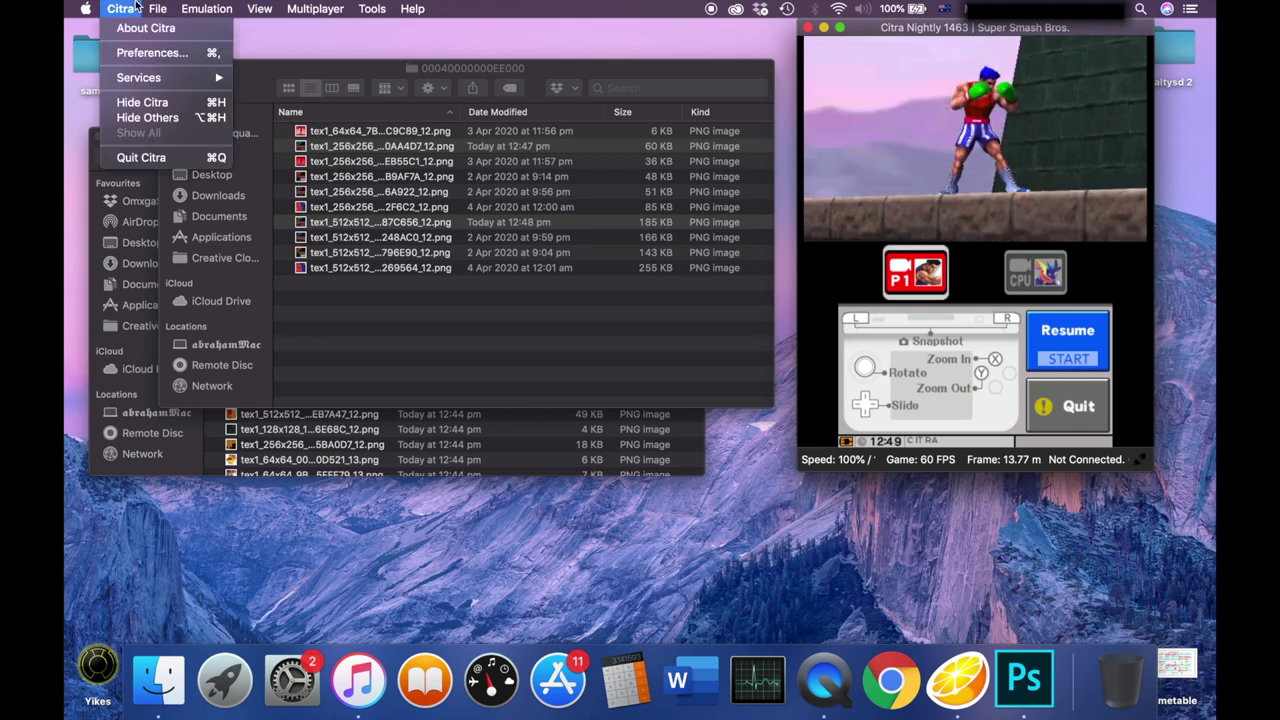
left_click(135, 55)
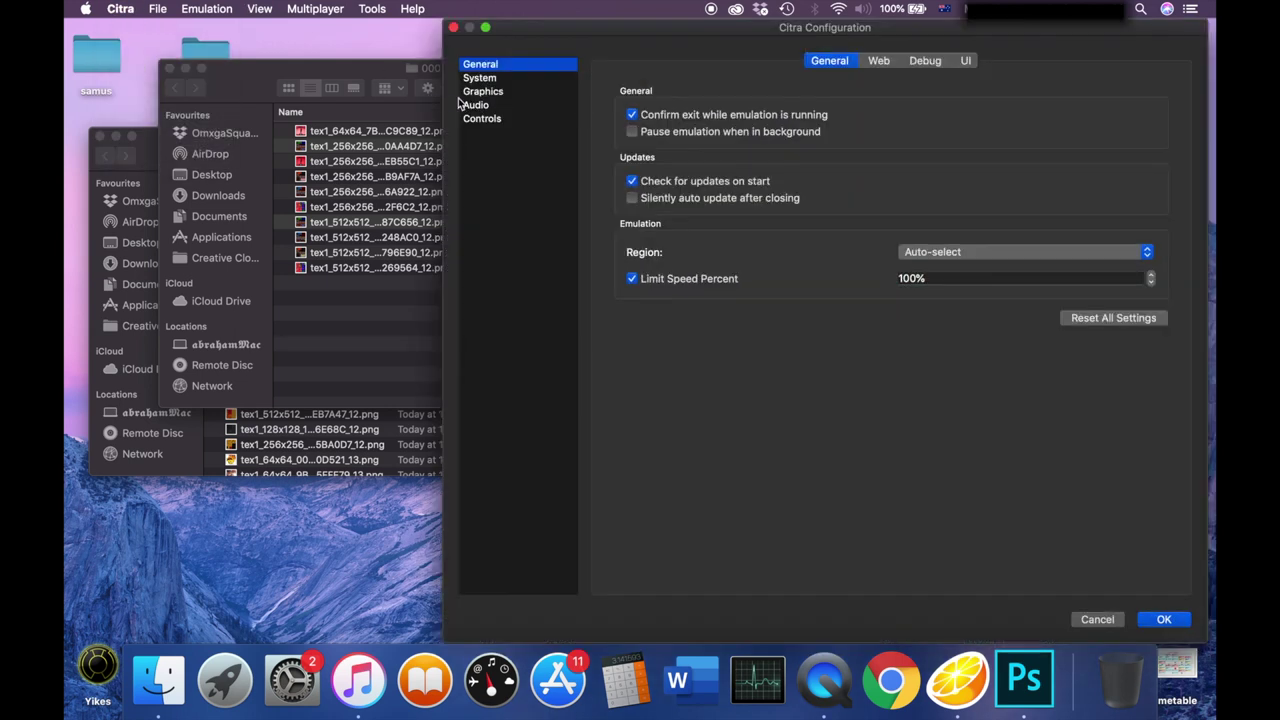
left_click(479, 91)
left_click(952, 113)
left_click(960, 125)
left_click(1163, 619)
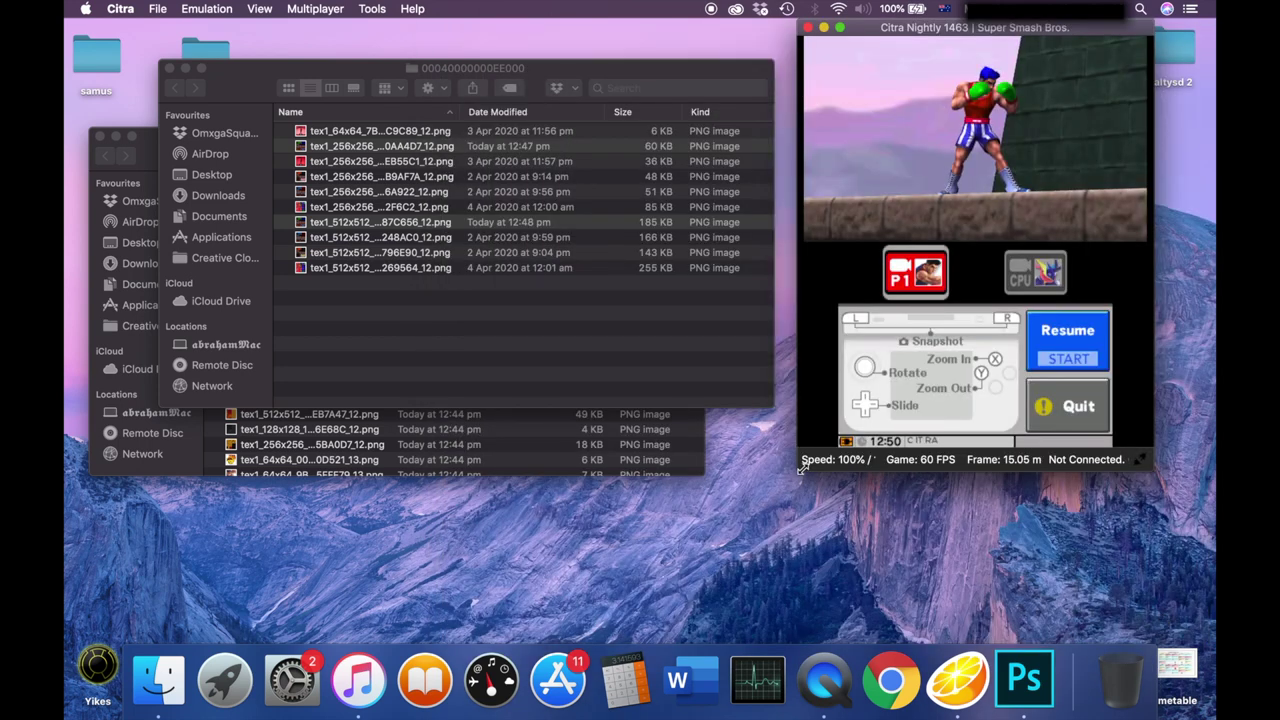